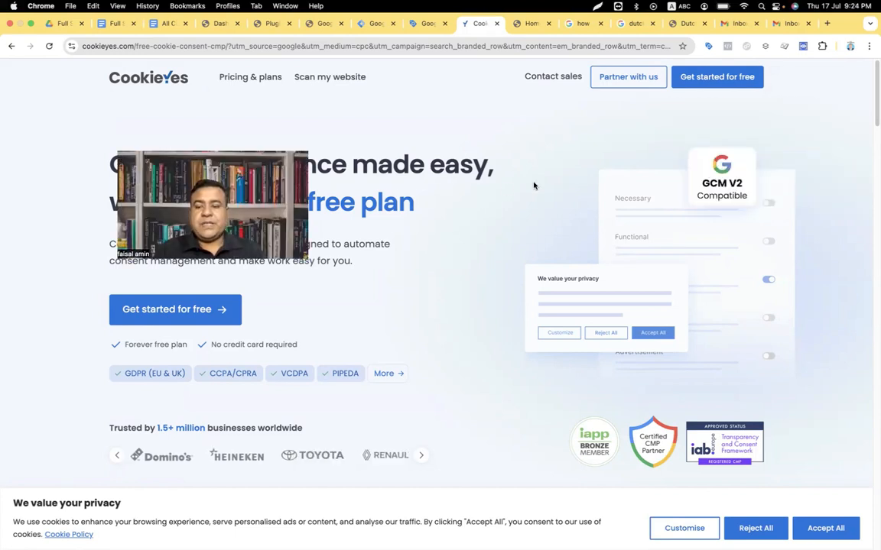
Step: Sign up for a free CookieYes account with an e-mail, the tracking website address and a password, accepting the terms
left_click(715, 84)
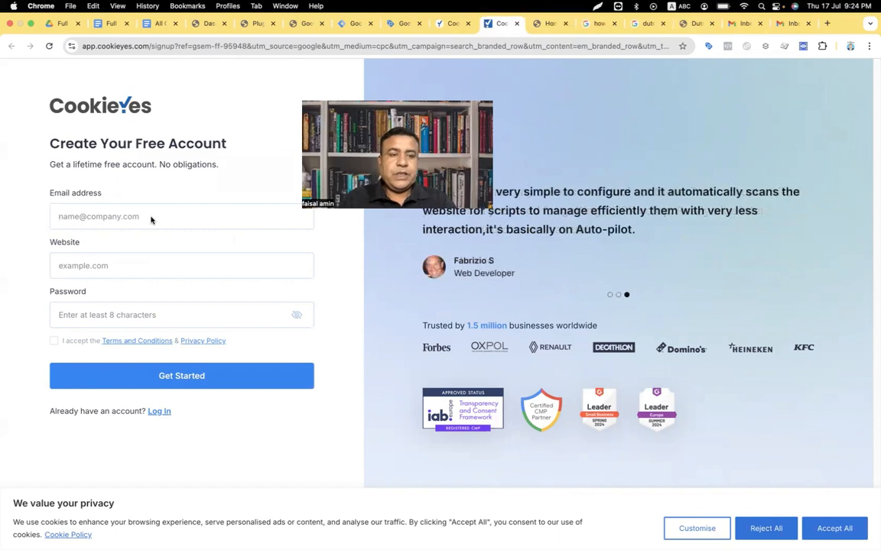
left_click(151, 217)
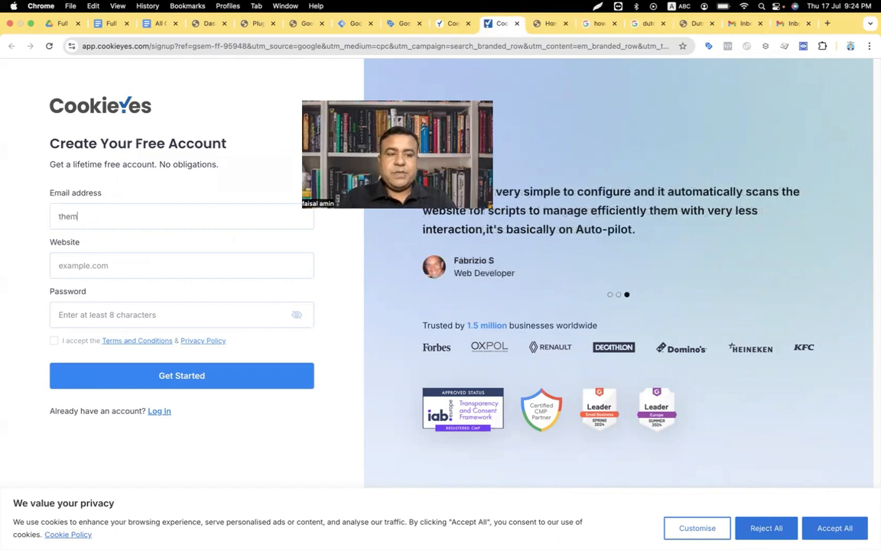
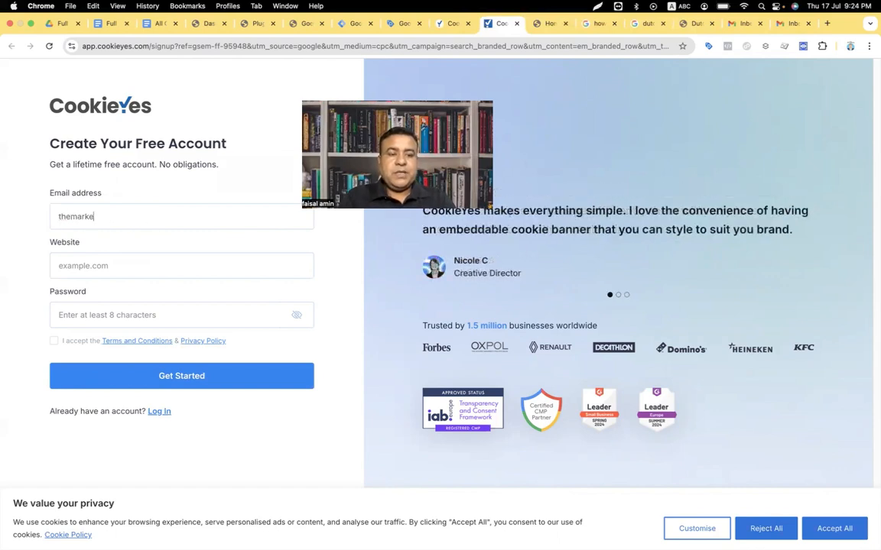
left_click(127, 264)
type("track")
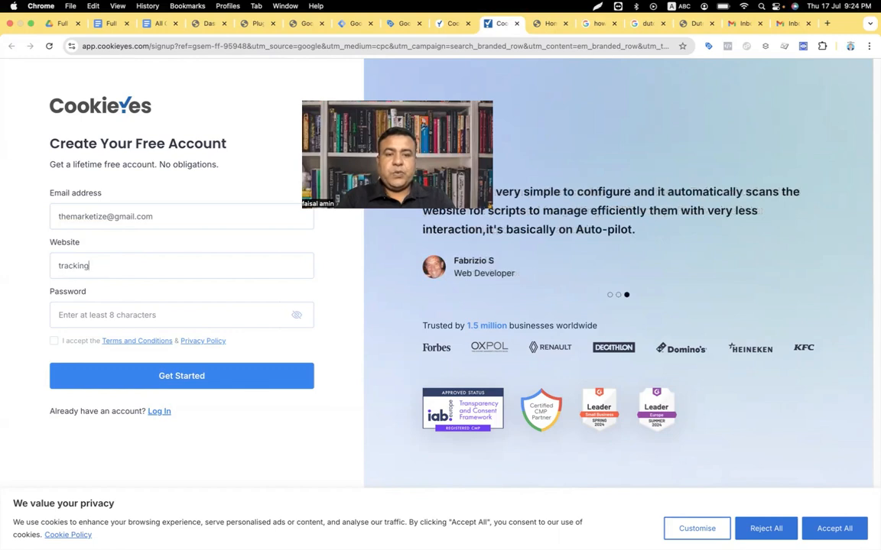
type("ing")
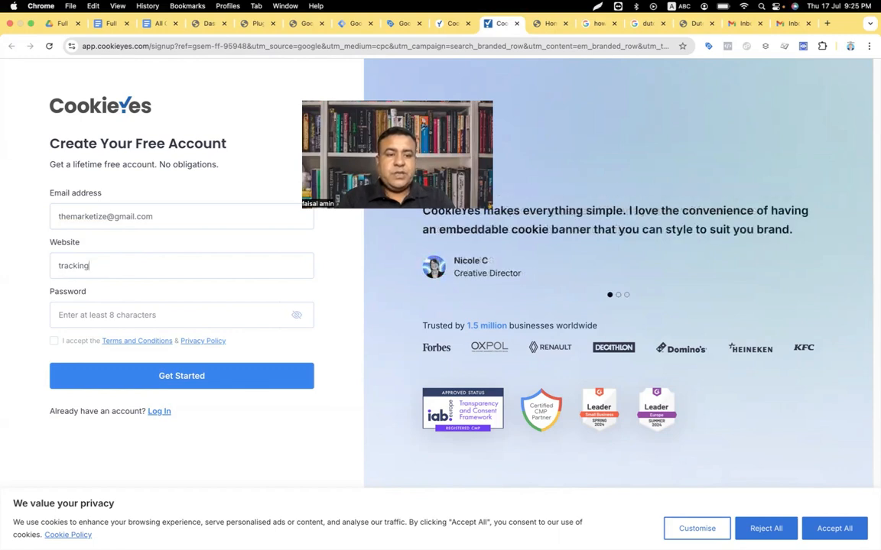
type(".mdfaisalamin.com")
left_click(102, 310)
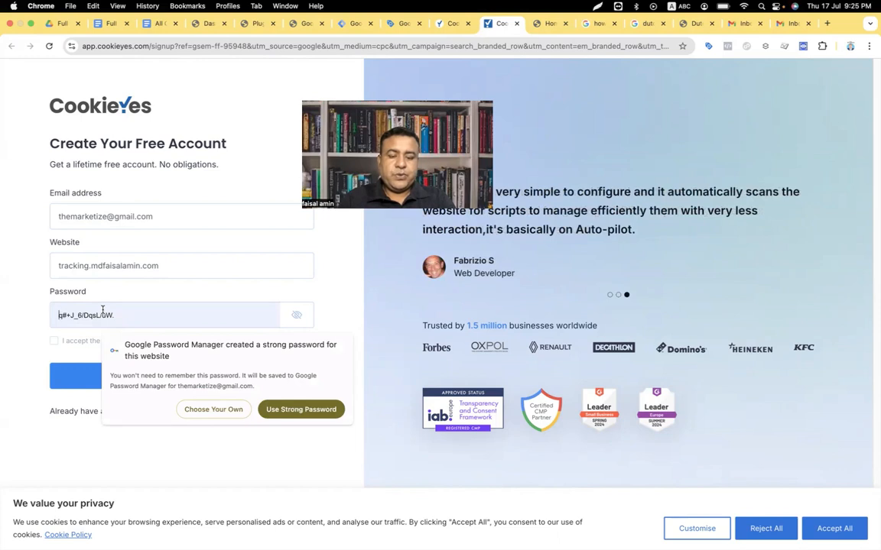
type("•••••••••••••")
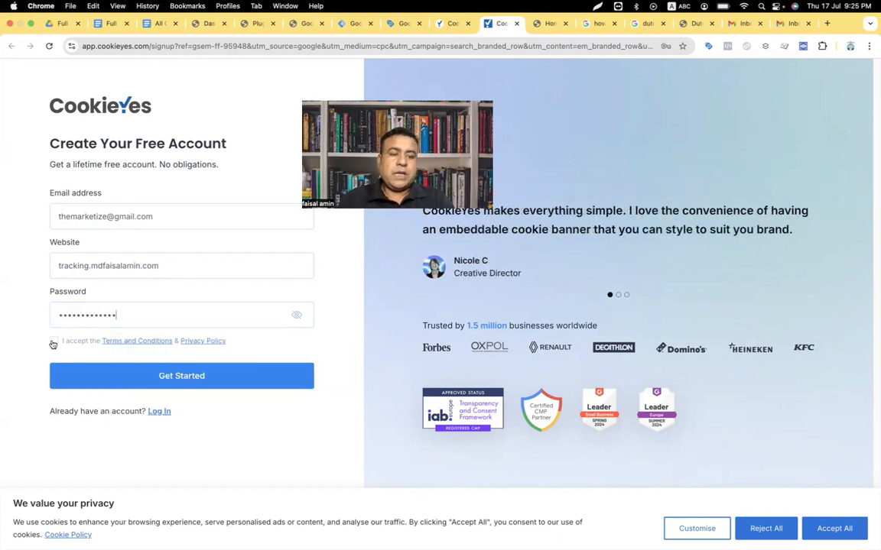
type("••")
left_click(53, 342)
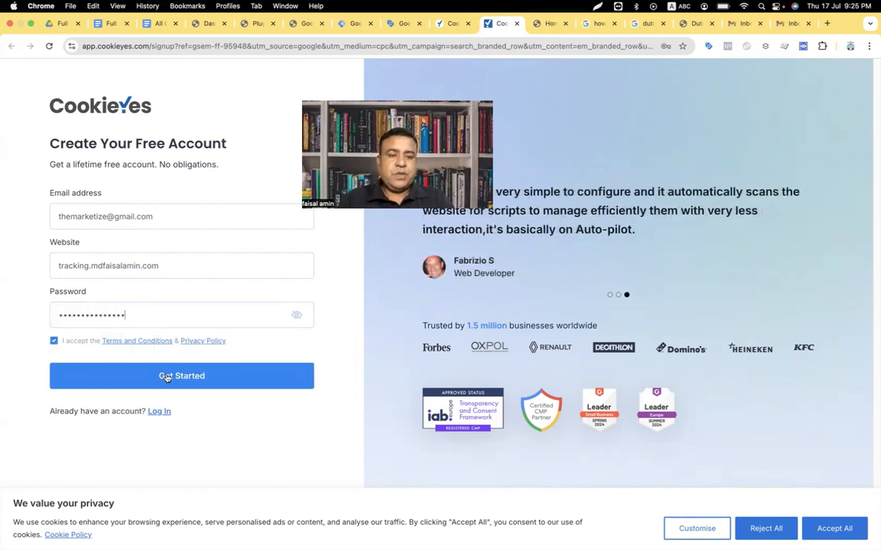
left_click(167, 376)
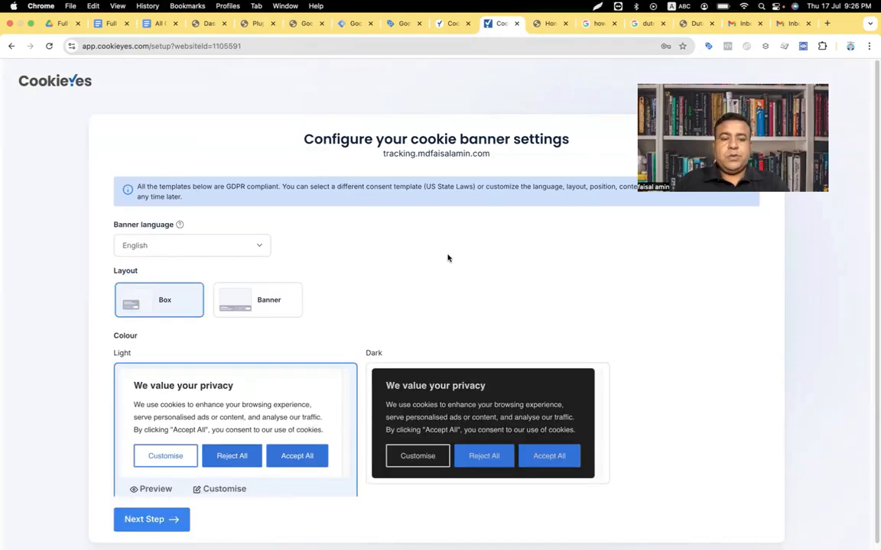
Step: Keep the default Box layout and Light theme for the cookie banner and continue
scroll(348, 252, "down", 1)
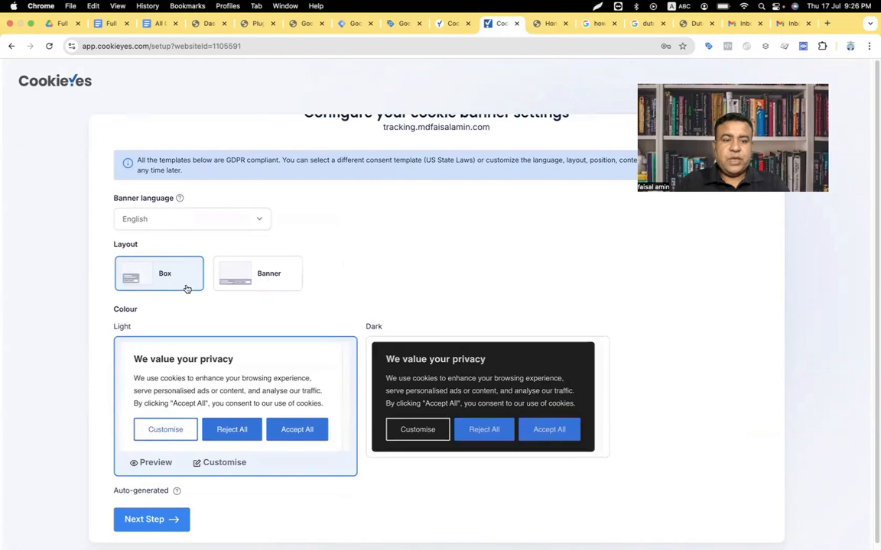
scroll(153, 298, "down", 4)
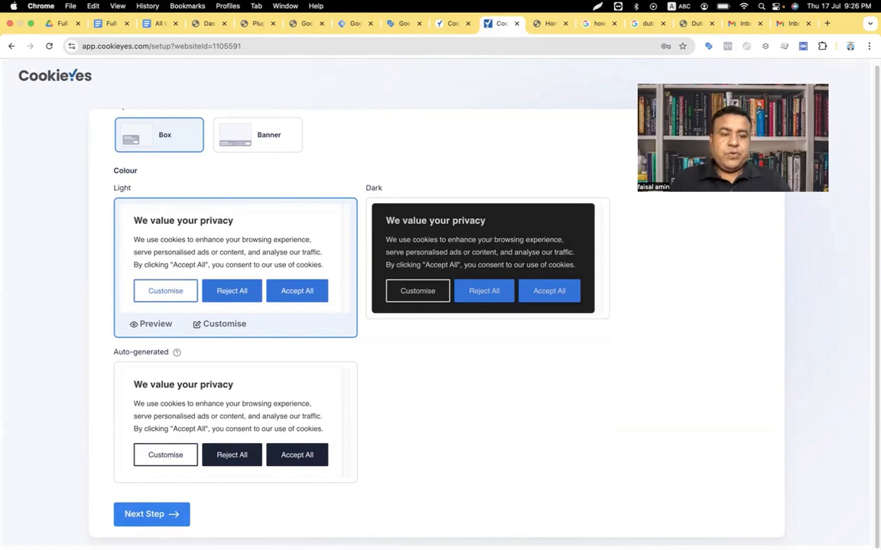
left_click(165, 515)
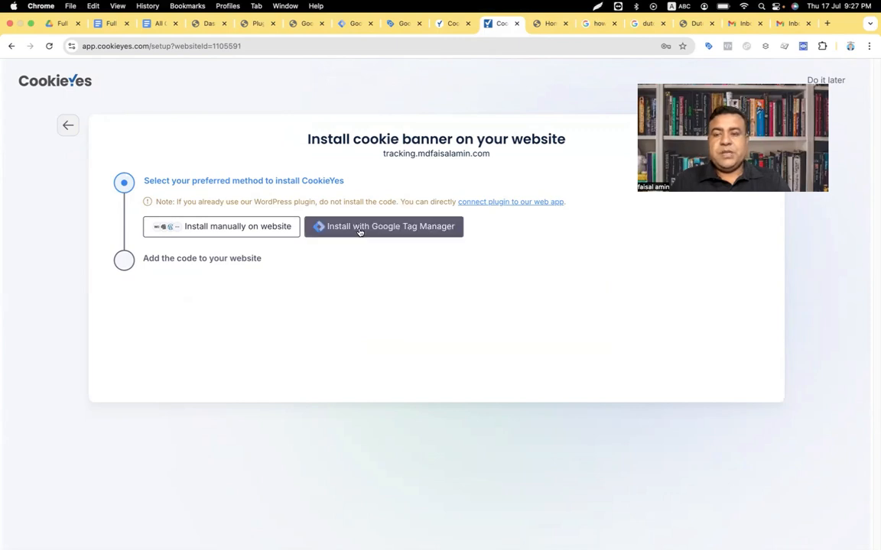
Step: Choose Install with Google Tag Manager and copy the website key
left_click(359, 231)
left_click_drag(258, 291, 157, 293)
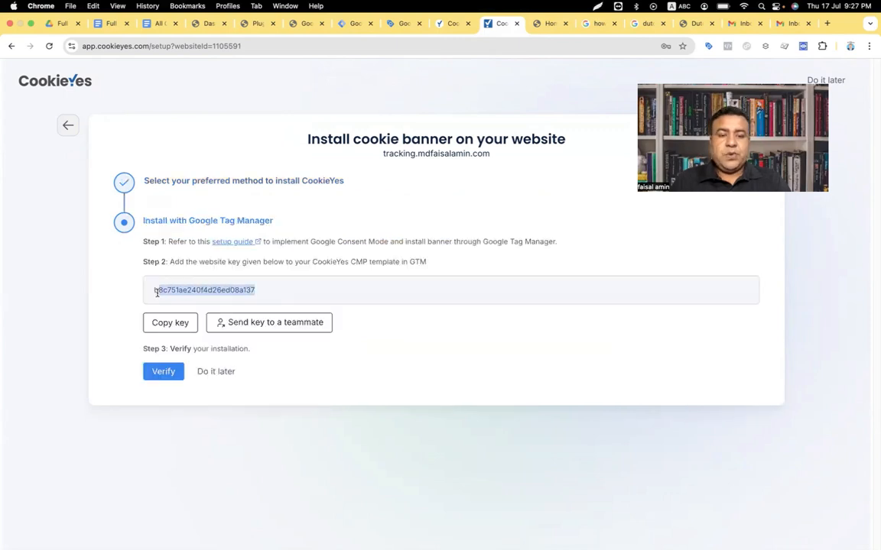
key("super+c")
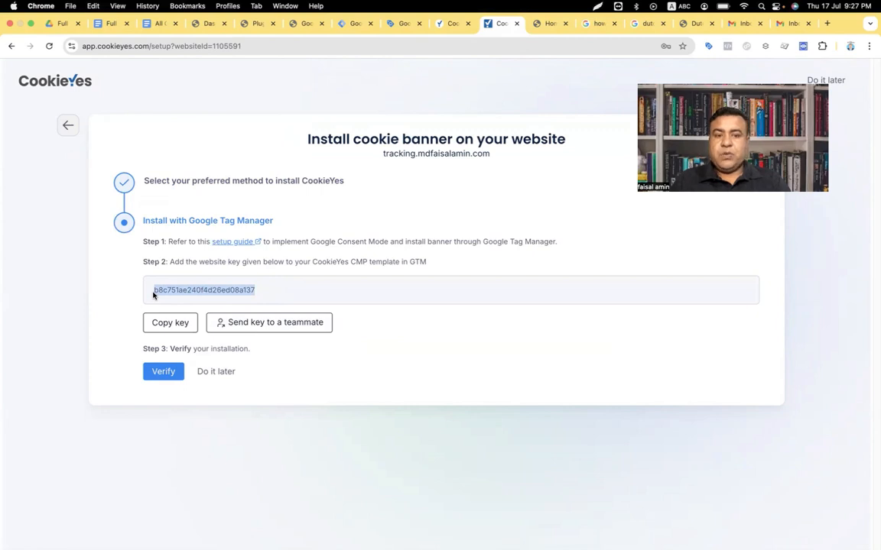
Step: Verify the banner installation and go to the Tag Manager workspace tags list
left_click(155, 370)
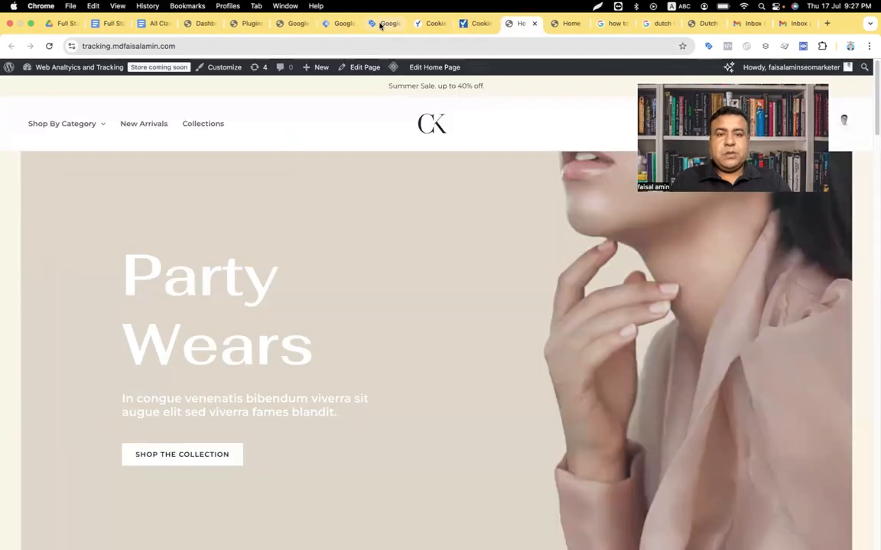
left_click(380, 24)
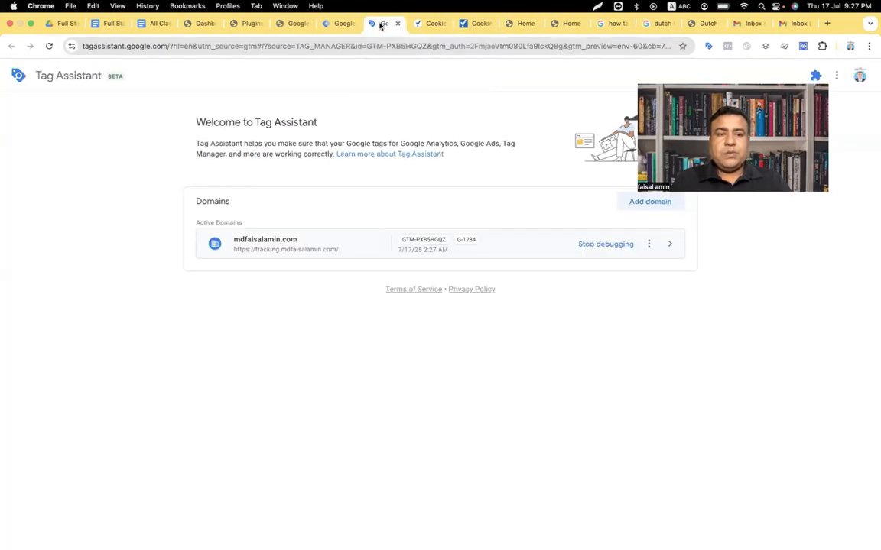
left_click(346, 25)
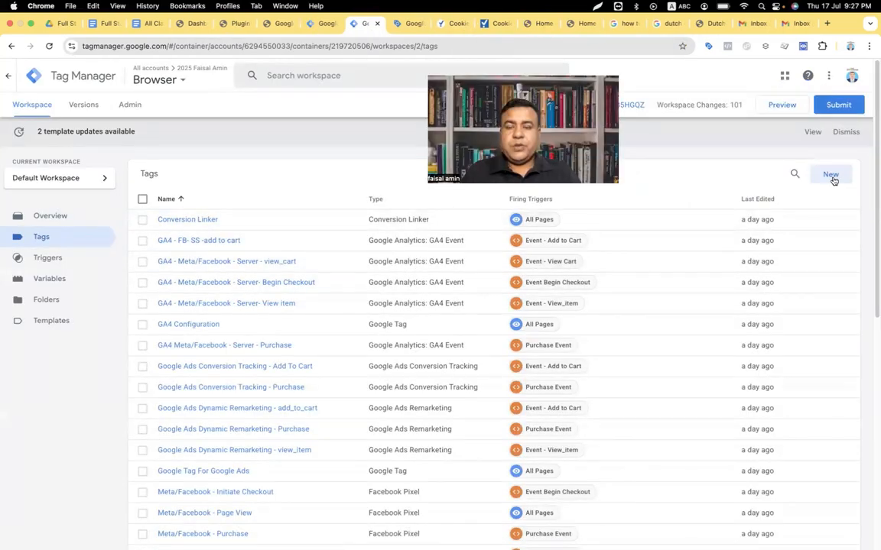
Step: Create a new tag using the CookieYes CMP template added from the Community Template Gallery
left_click(831, 176)
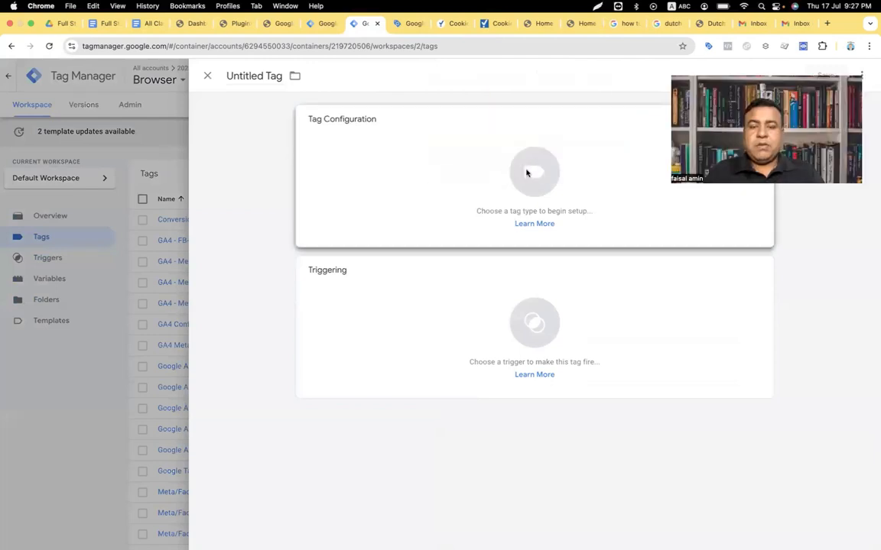
left_click(527, 174)
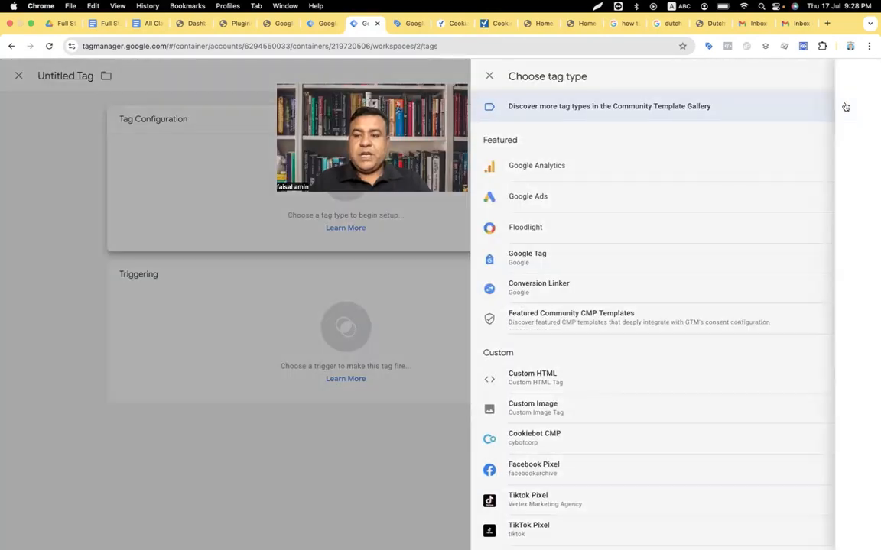
left_click(844, 107)
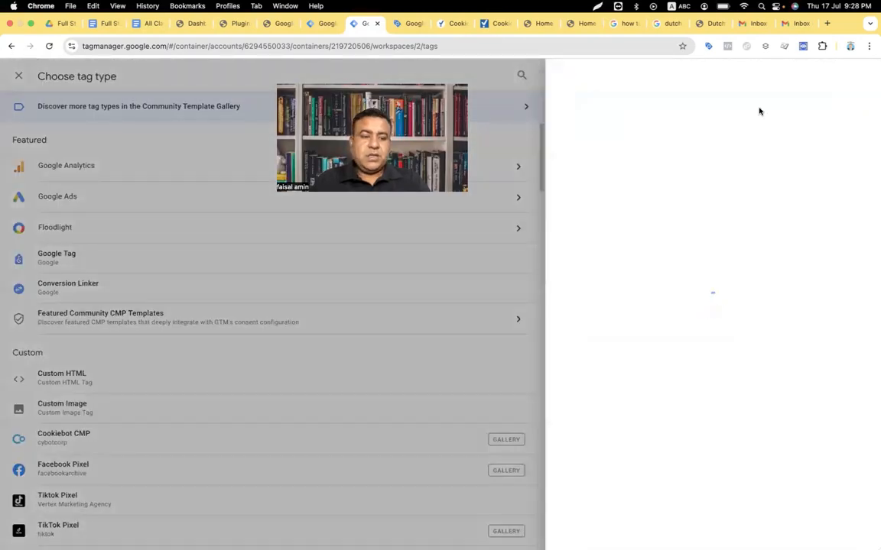
left_click(788, 75)
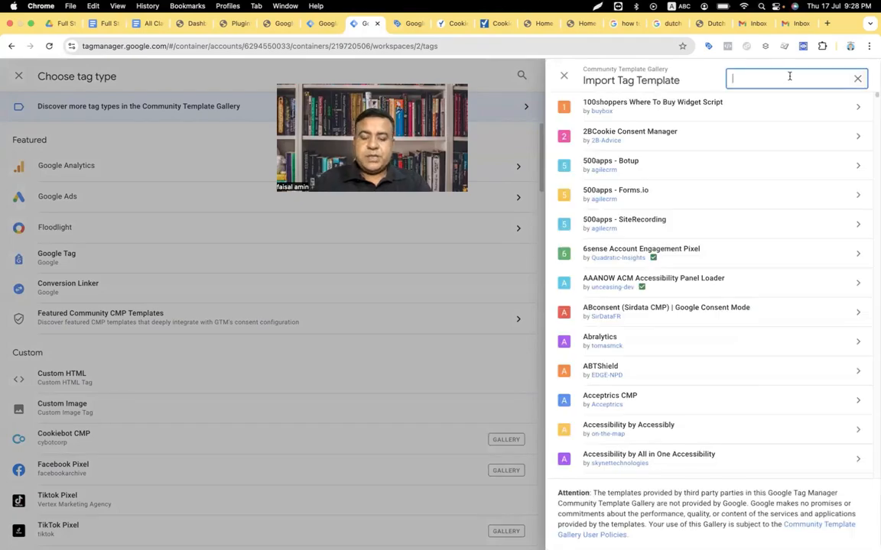
type("cookieyes")
left_click(757, 115)
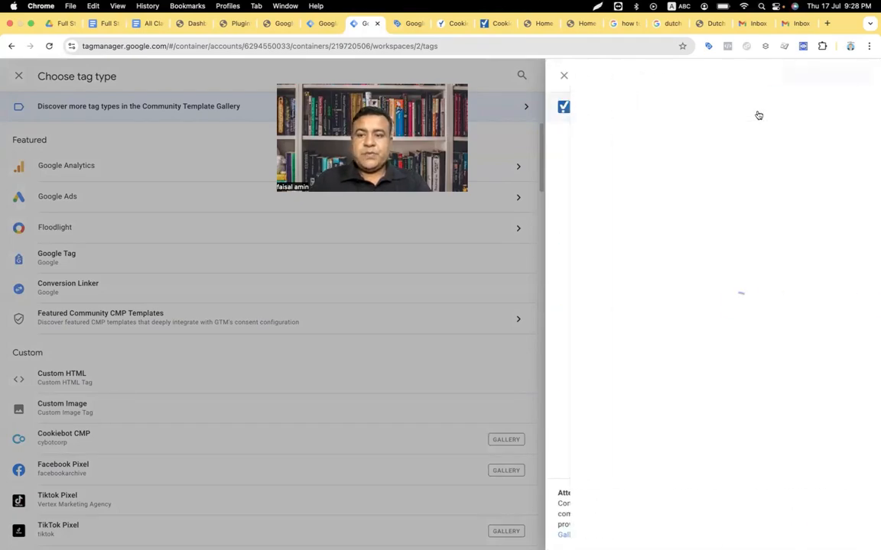
left_click(802, 75)
left_click(578, 326)
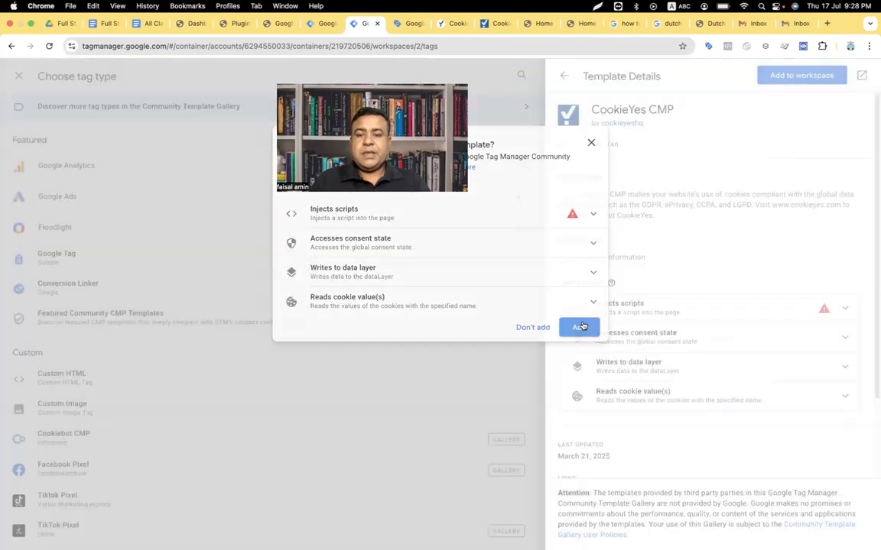
left_click(356, 246)
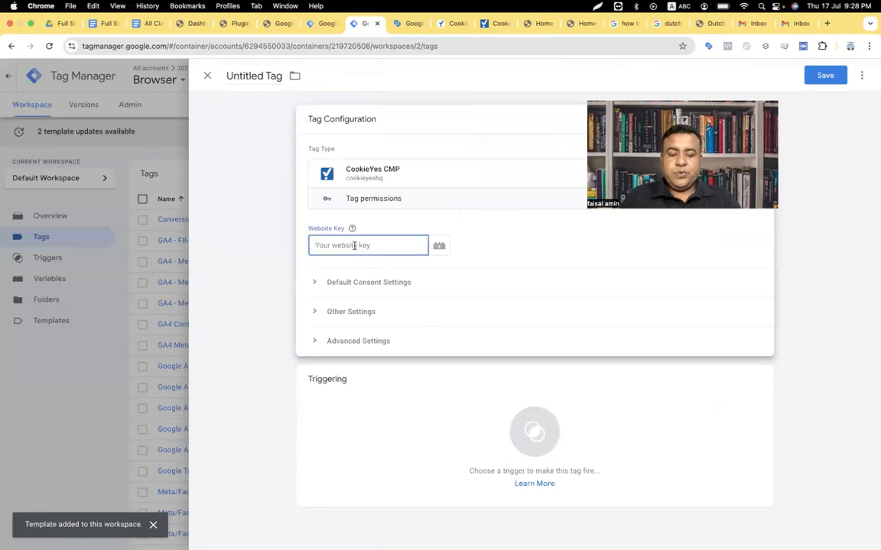
Step: Paste the website key into the tag and enable passing ad click info through URLs and redacting ads data
key("super+v")
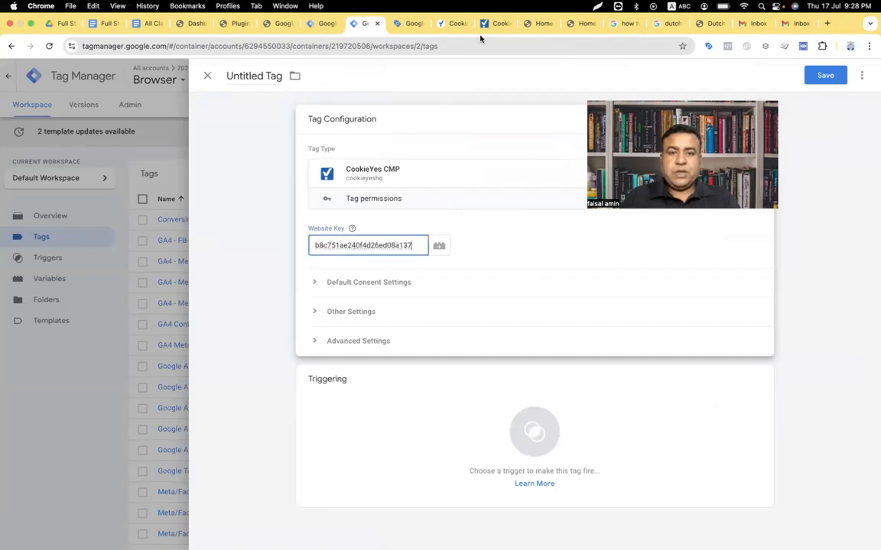
left_click(497, 23)
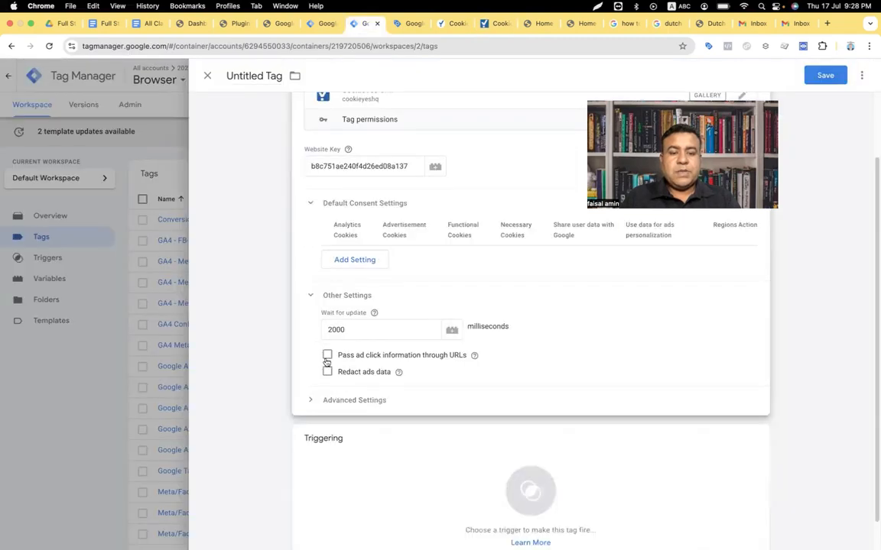
left_click(327, 357)
left_click(327, 373)
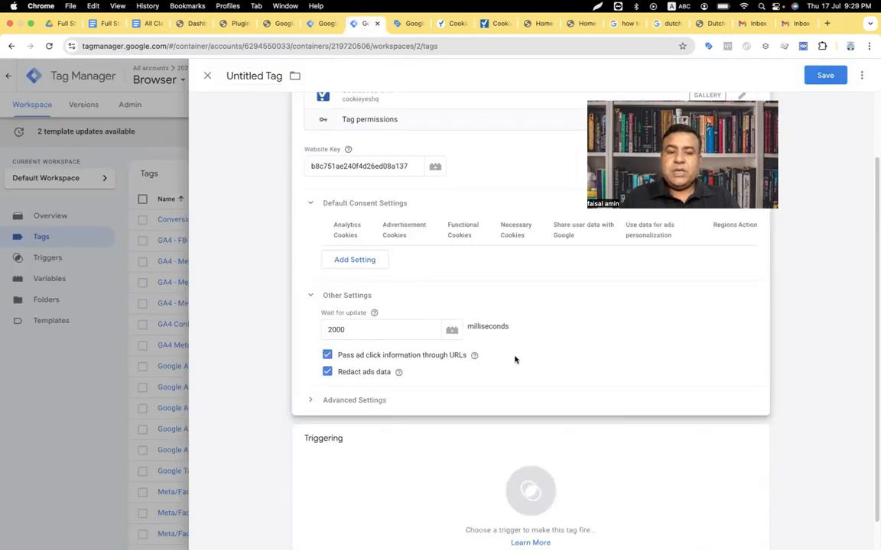
scroll(515, 358, "down", 1)
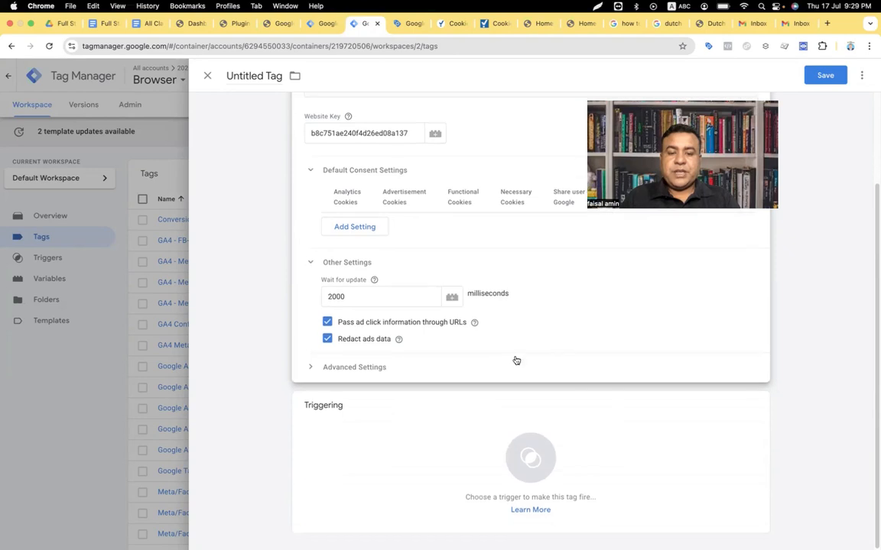
Step: Set the trigger to Consent Initialization - All Pages, name the tag 'cookieYes CMP' and save it
left_click(529, 451)
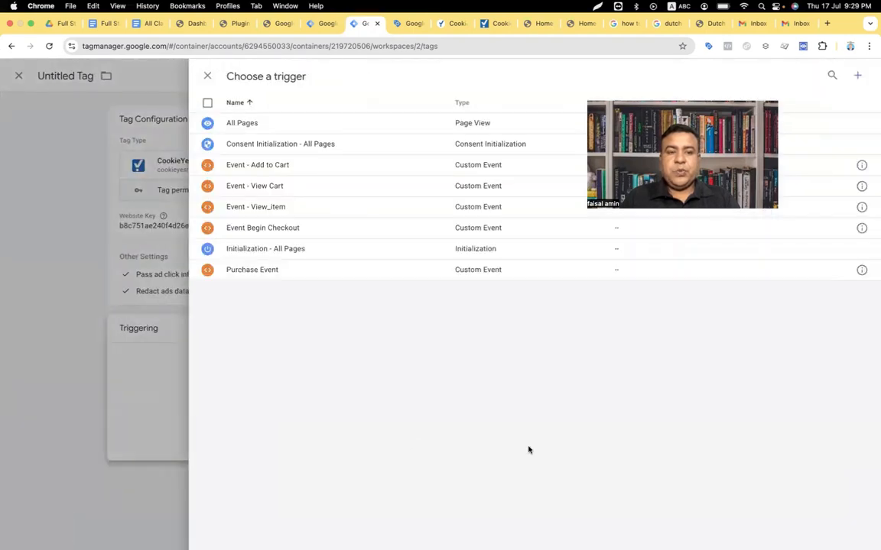
left_click(294, 145)
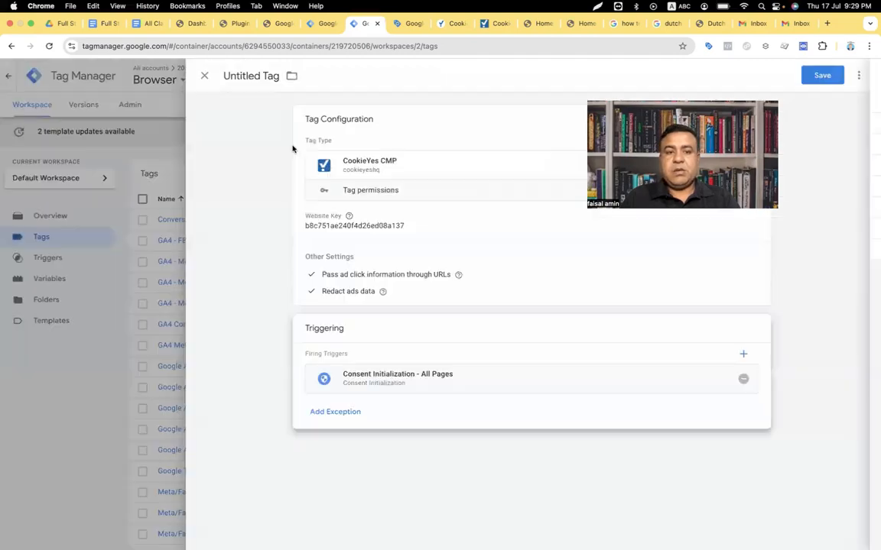
left_click(252, 77)
type("c")
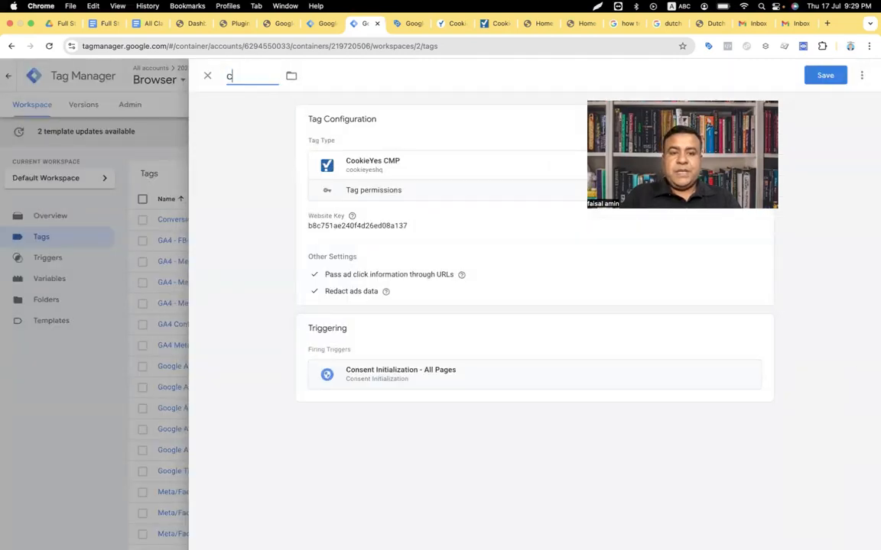
type("ookieYes CMP")
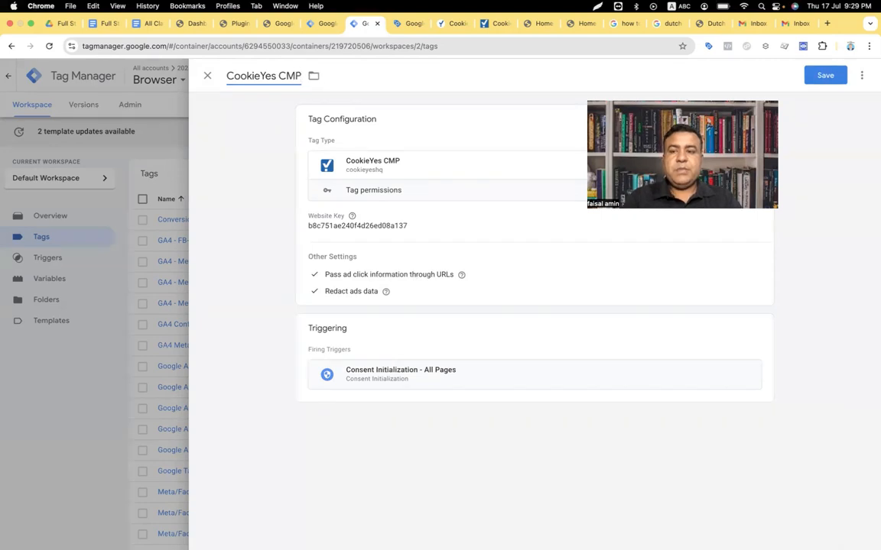
left_click(825, 76)
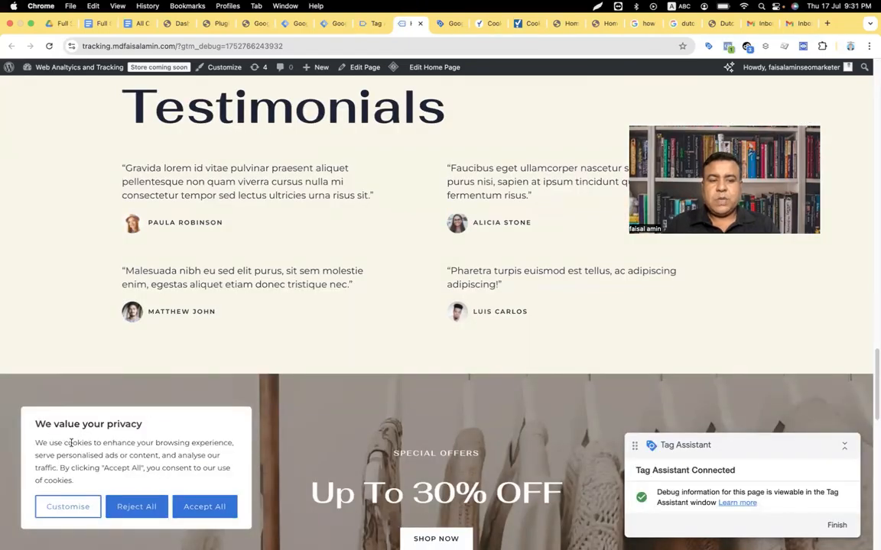
Step: Open Customise on the site's cookie banner and scroll through the consent preference categories
left_click(86, 506)
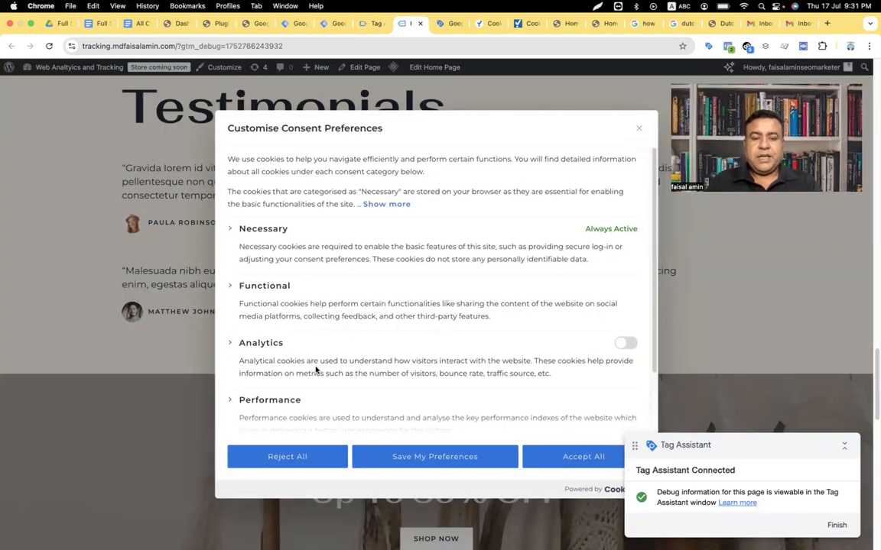
scroll(316, 370, "down", 2)
scroll(314, 383, "down", 2)
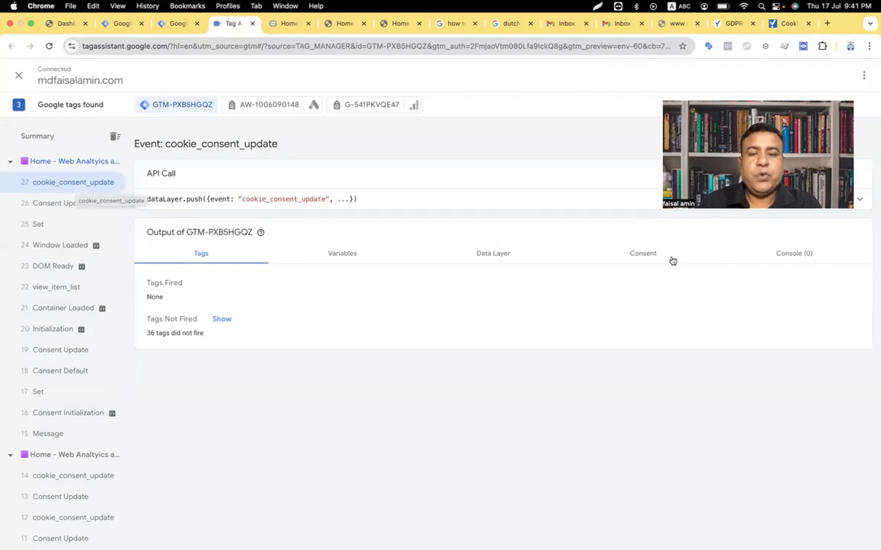
Step: Inspect the cookie_consent_update event's Consent tab in Tag Assistant, then switch to the CookieYes dashboard
left_click(643, 254)
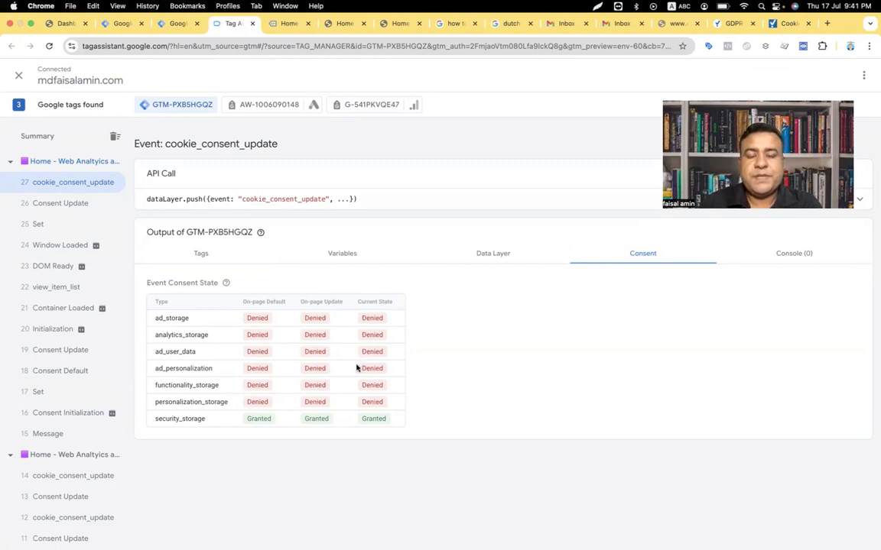
left_click(784, 24)
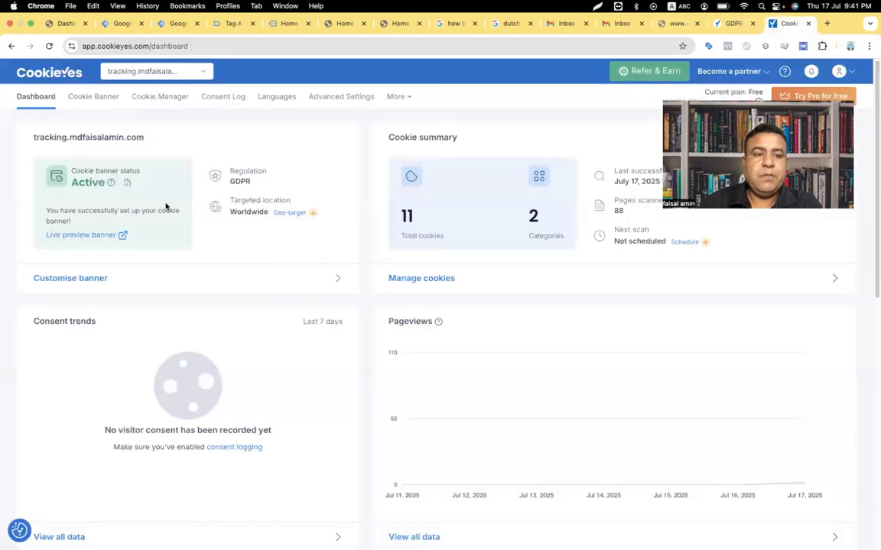
Step: Review the cookie banner's Consent Template options keeping GDPR, then return to the GTM tags list
left_click(91, 98)
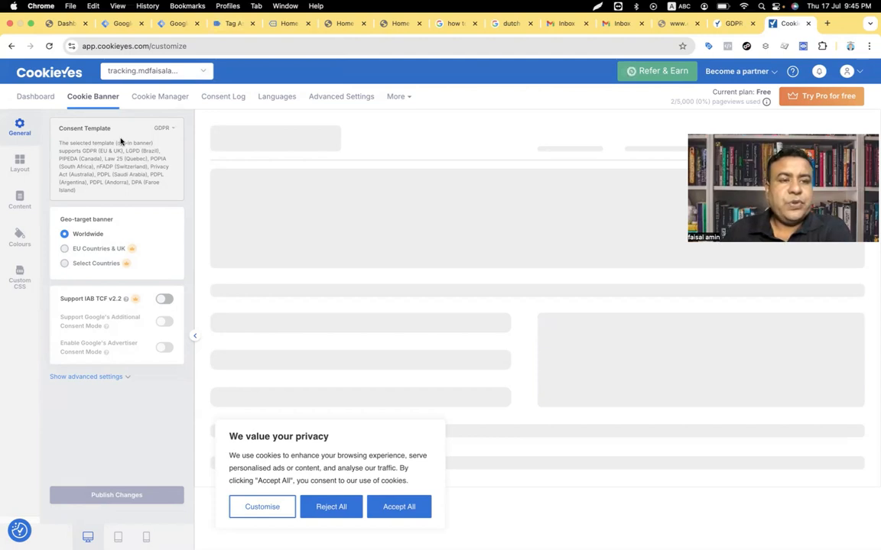
left_click(162, 127)
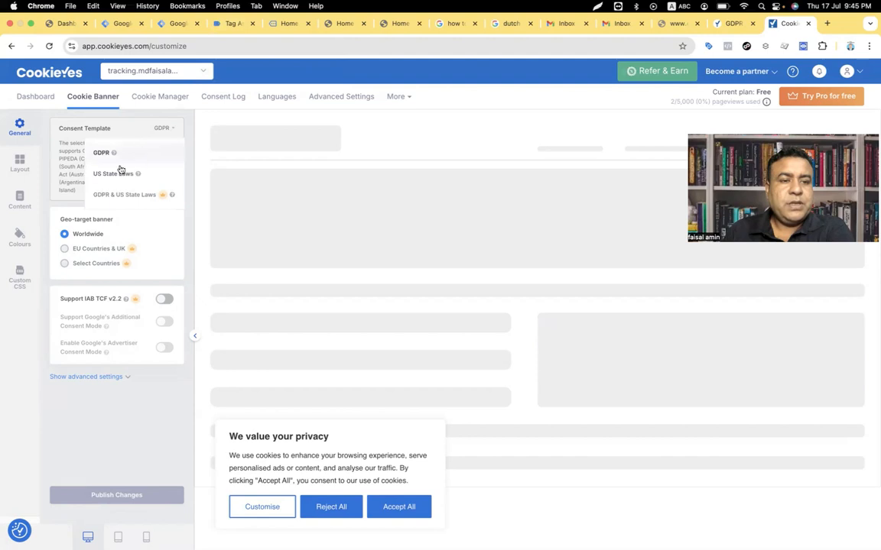
left_click(63, 213)
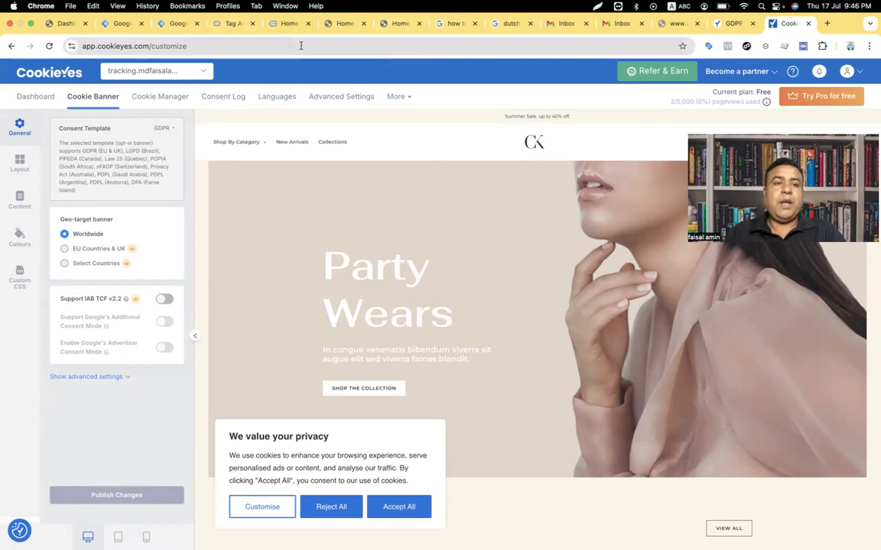
left_click(177, 23)
scroll(251, 261, "down", 1)
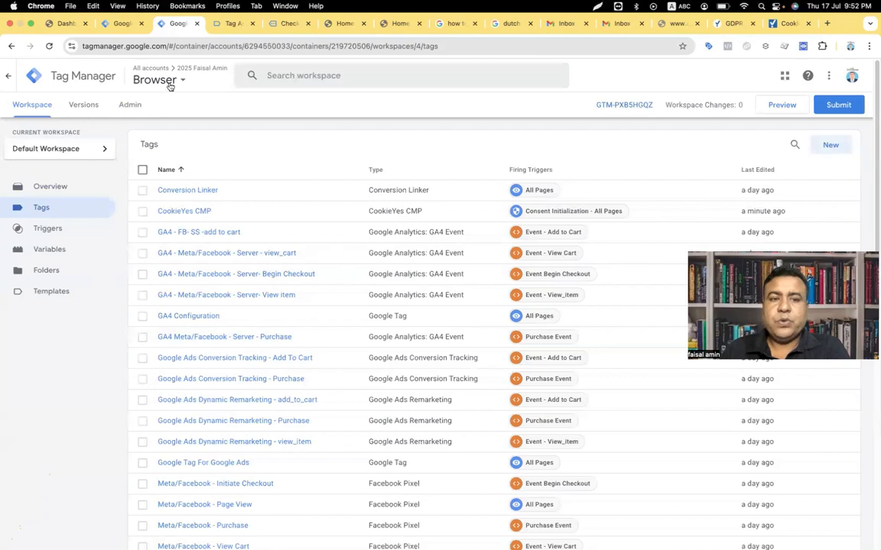
Step: Enable consent overview in Container Settings, save, and return to the workspace Tags list
left_click(129, 104)
left_click(578, 194)
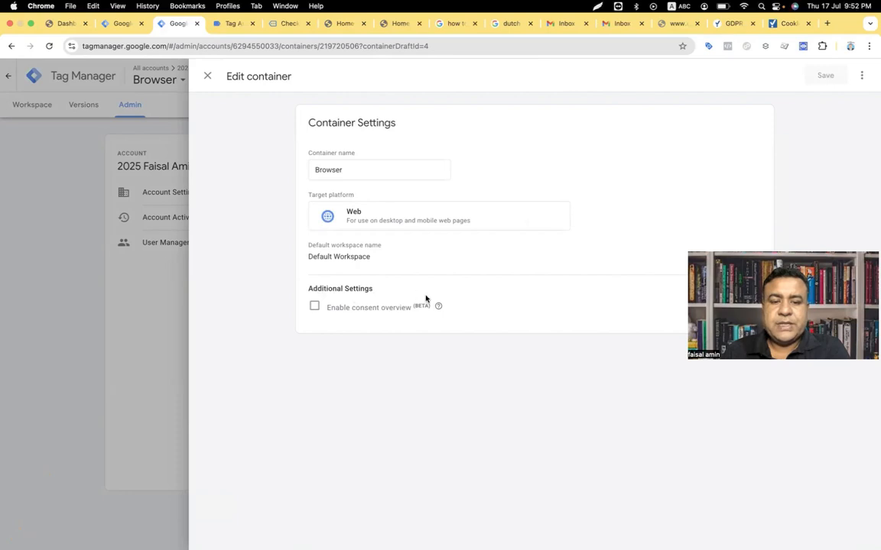
left_click(314, 307)
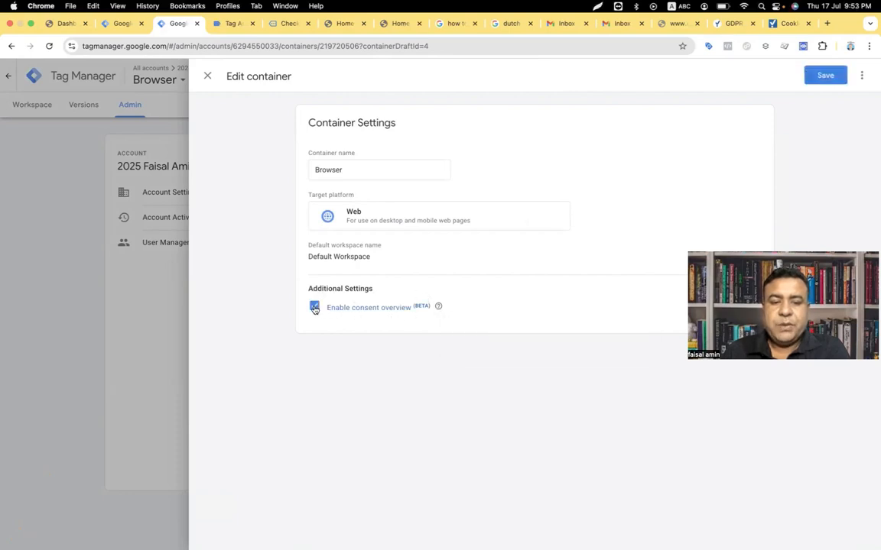
left_click(824, 75)
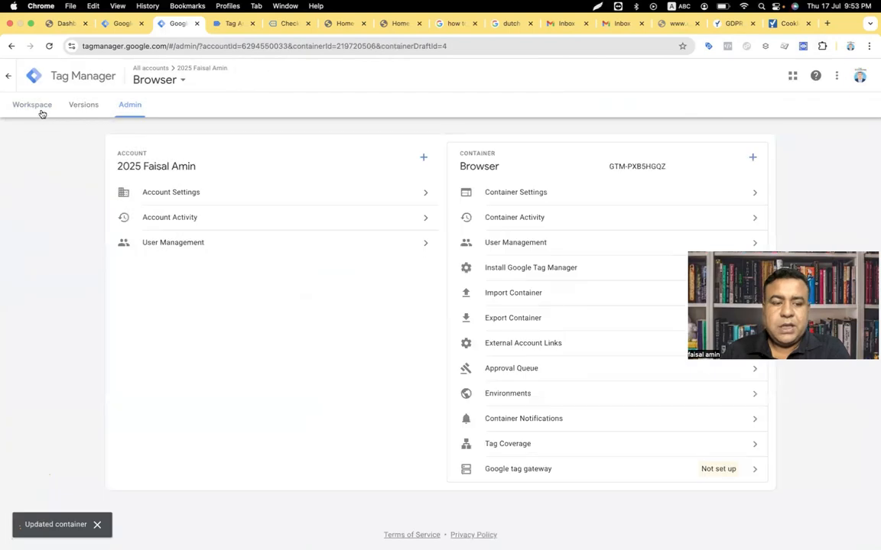
left_click(39, 112)
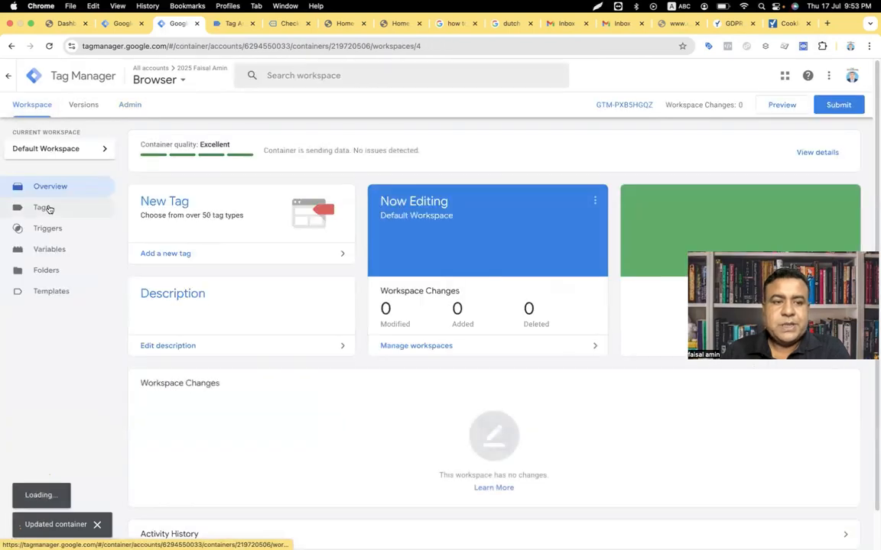
left_click(48, 208)
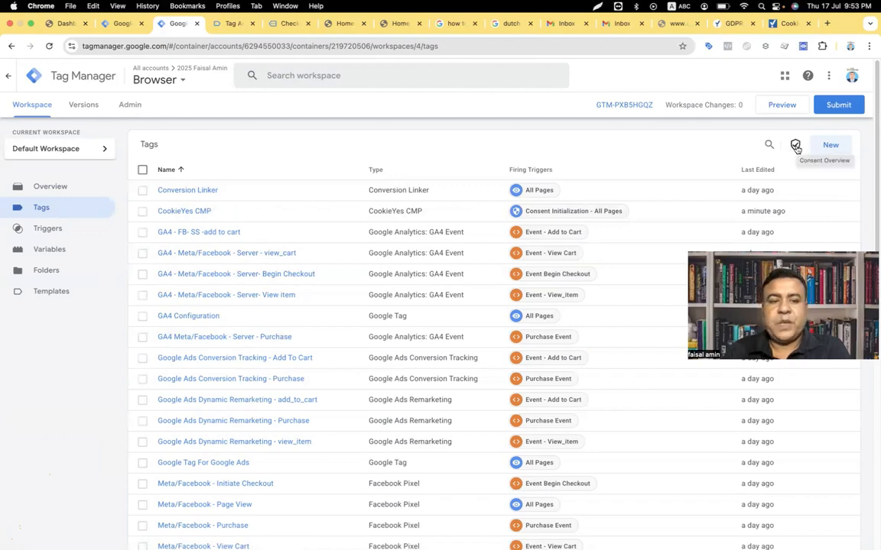
Step: In Consent Overview, select the Meta/Facebook tags including Initiate Checkout, Page View and Purchase, and edit their consent
left_click(796, 147)
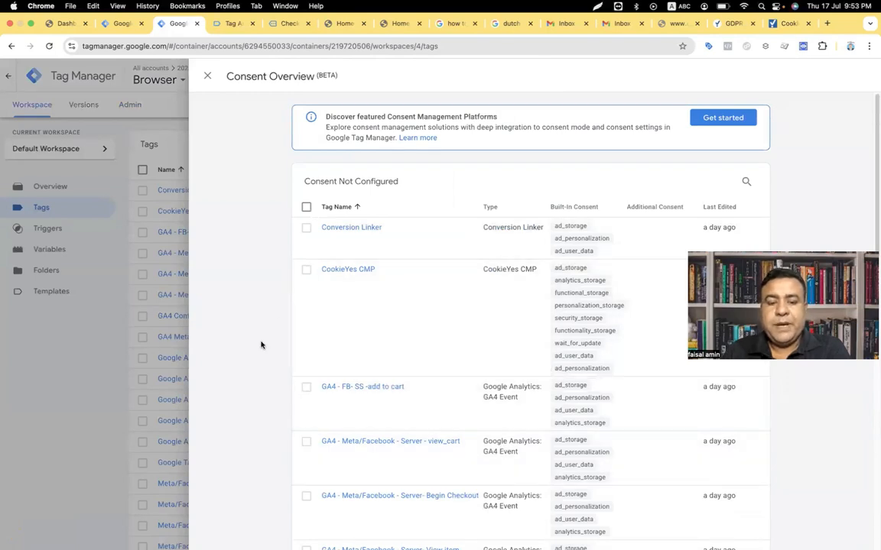
scroll(261, 345, "down", 4)
scroll(261, 344, "down", 7)
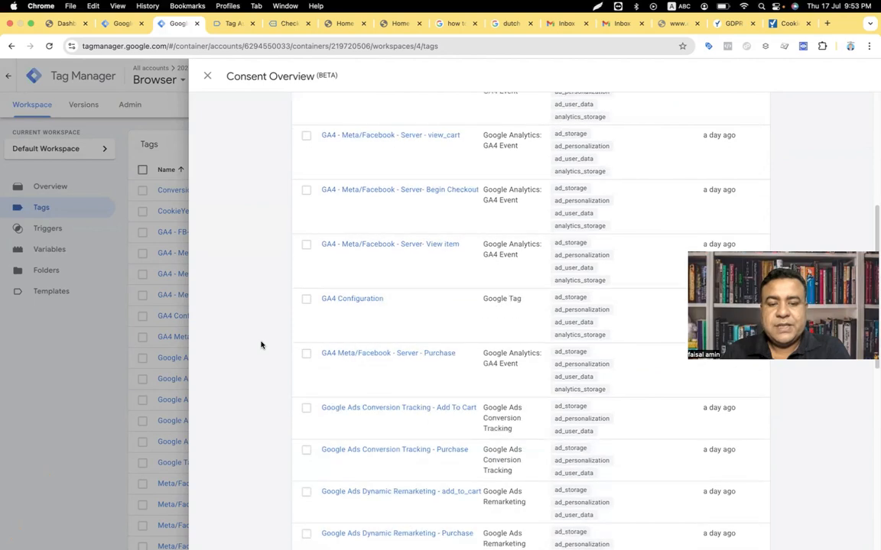
scroll(261, 344, "down", 5)
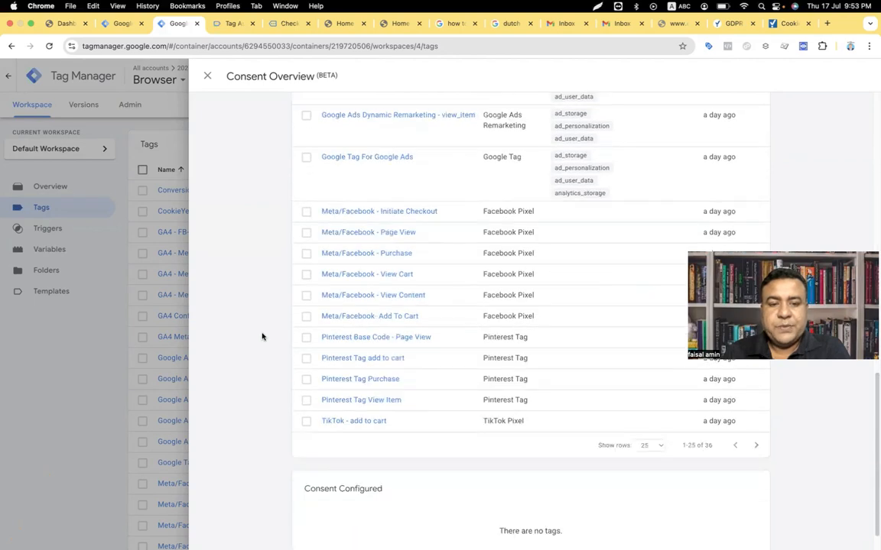
left_click(307, 214)
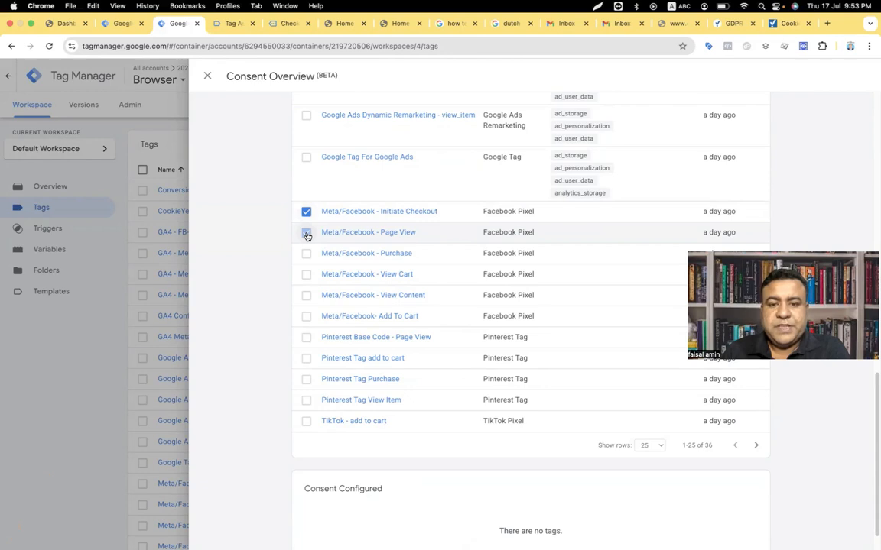
left_click(307, 234)
left_click(306, 255)
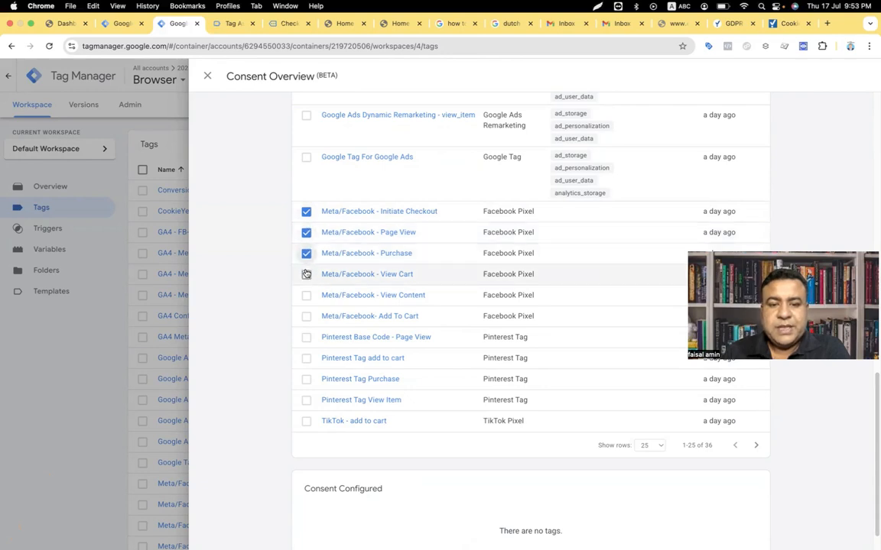
scroll(306, 274, "up", 10)
left_click(726, 181)
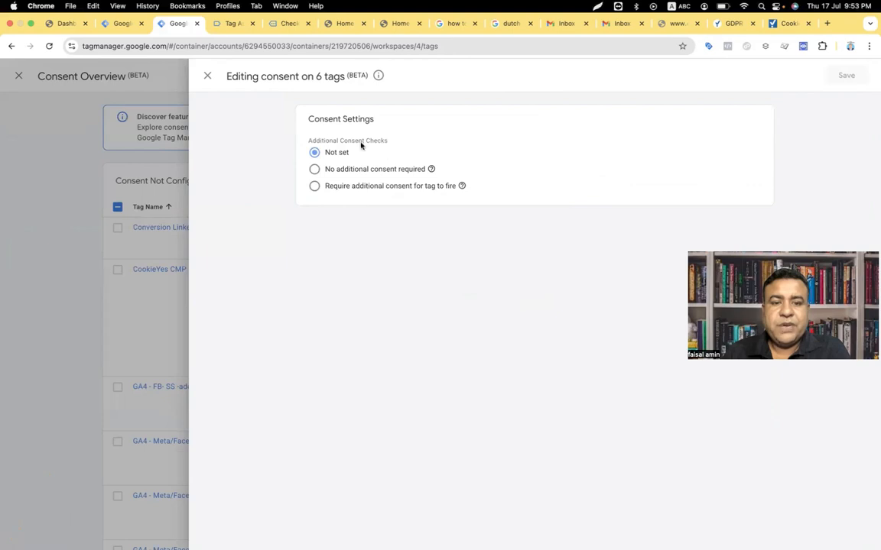
Step: Require additional ad_storage consent for the six selected tags and save the change
left_click(315, 188)
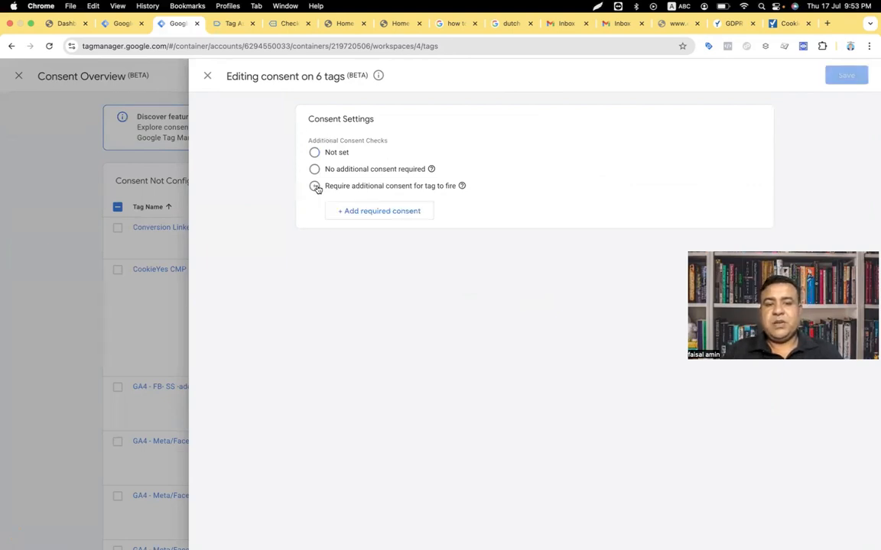
left_click(364, 211)
left_click(364, 212)
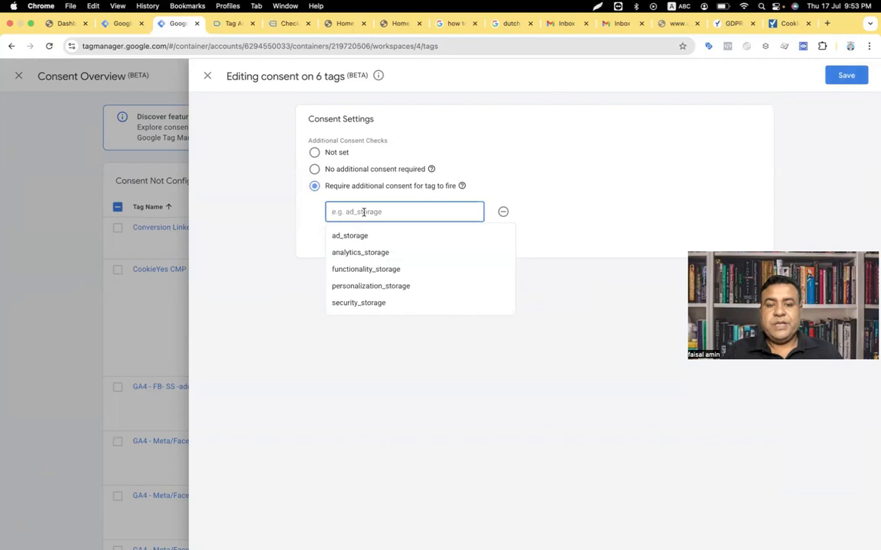
left_click(359, 234)
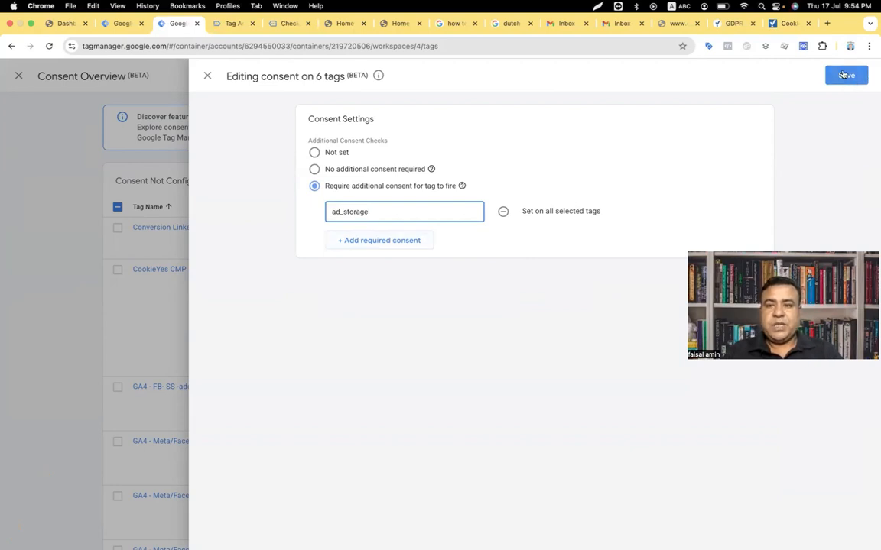
left_click(843, 75)
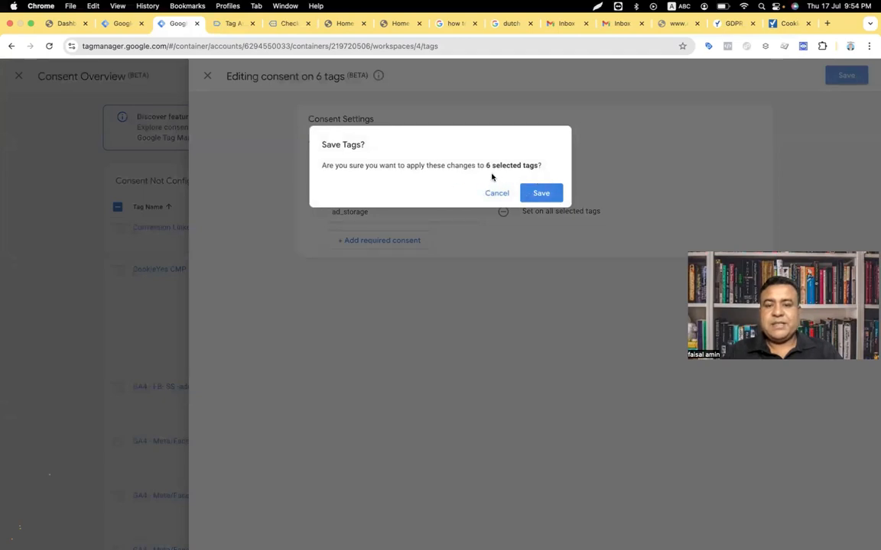
left_click(540, 192)
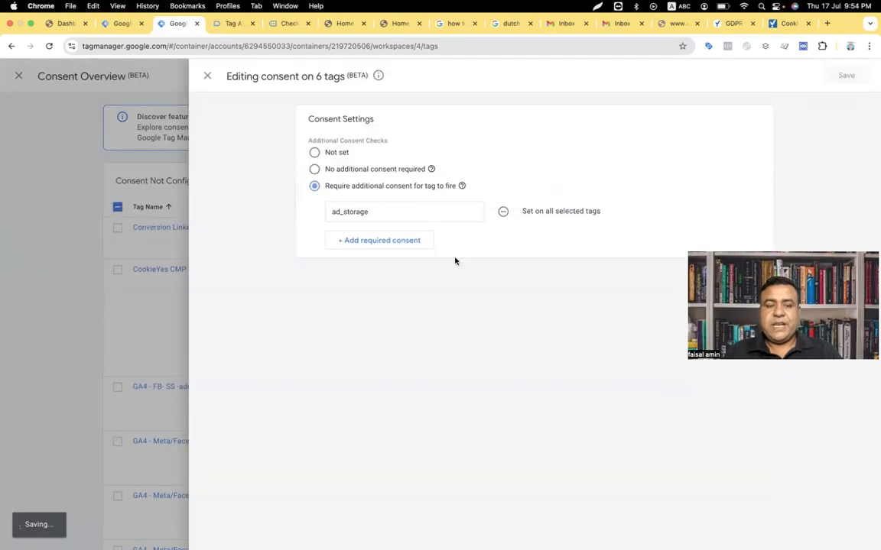
Step: Check the tags under Consent Configured and close the Consent Overview panel
scroll(295, 278, "down", 8)
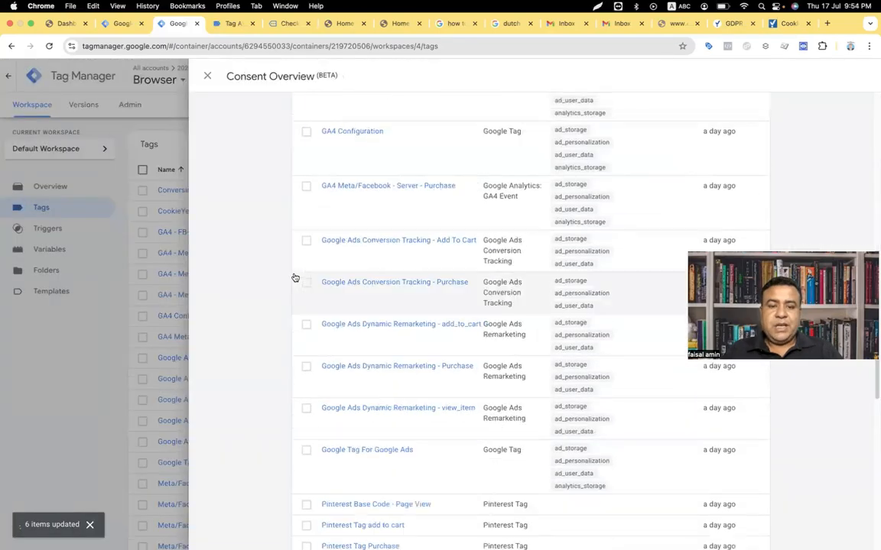
scroll(295, 277, "down", 5)
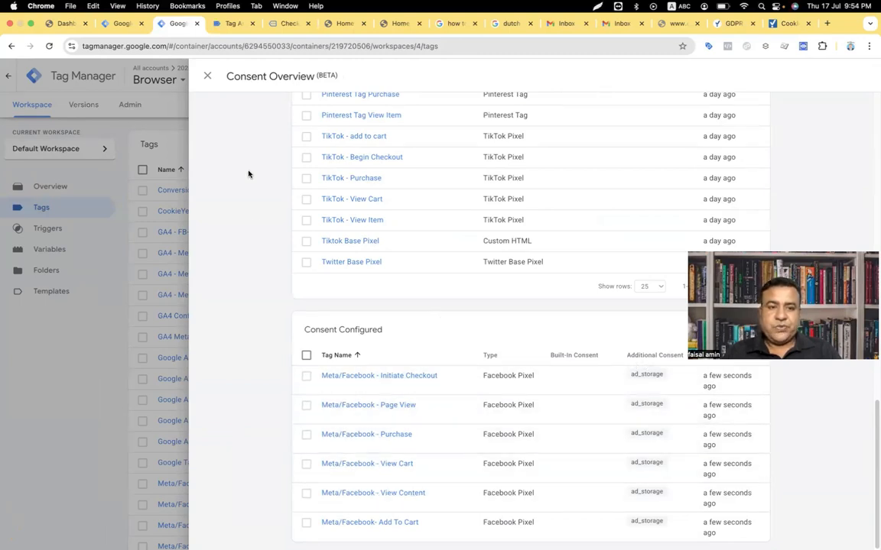
left_click(208, 76)
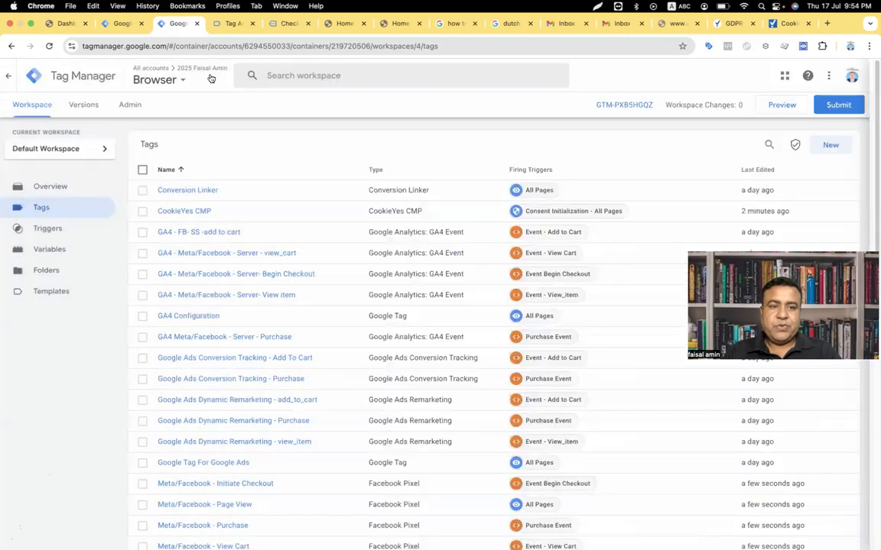
Step: Start a Tag Assistant preview on the store site and accept all cookies on its banner
left_click(772, 106)
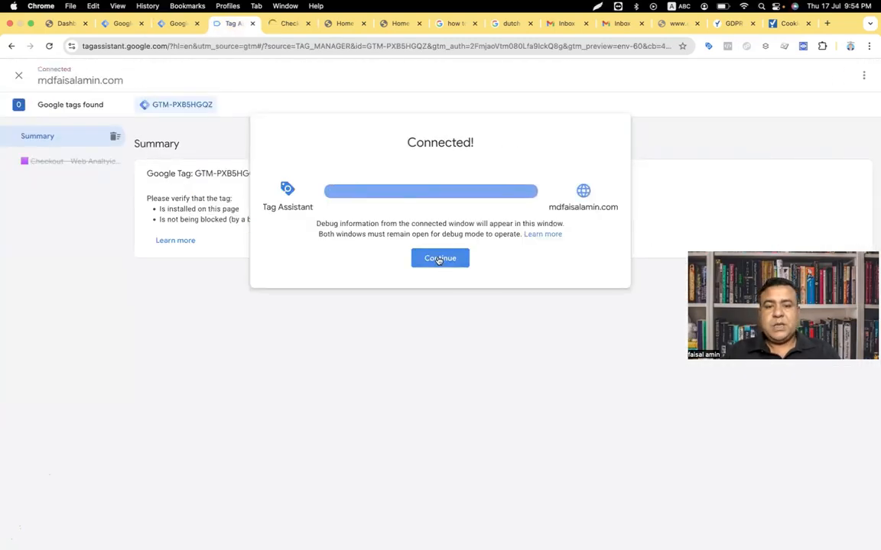
left_click(437, 255)
left_click(289, 23)
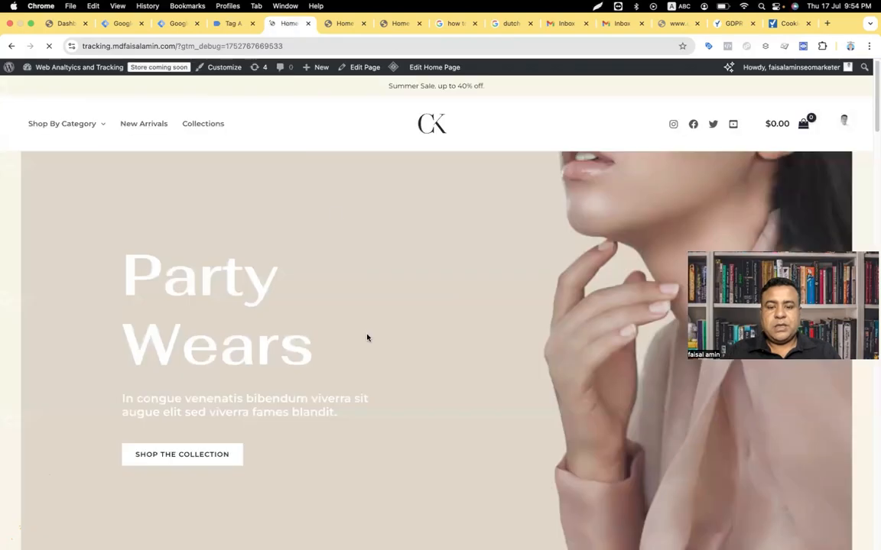
scroll(367, 338, "down", 10)
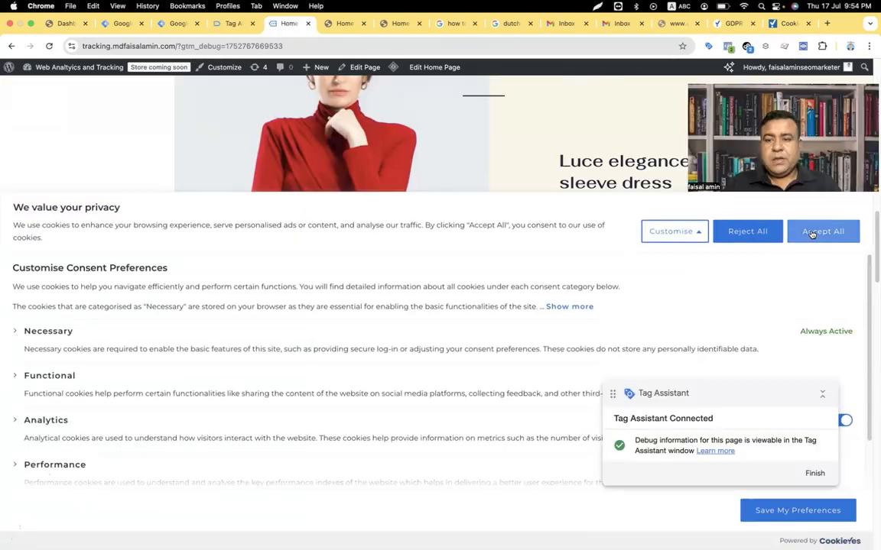
left_click(811, 232)
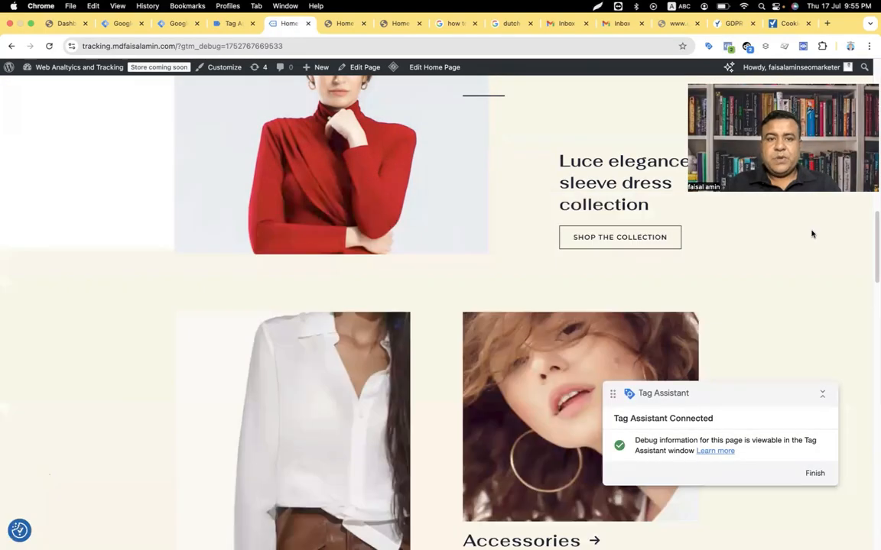
Step: On the store home page, open Meta Pixel Helper to check which pixel events fired
left_click(230, 24)
left_click(289, 23)
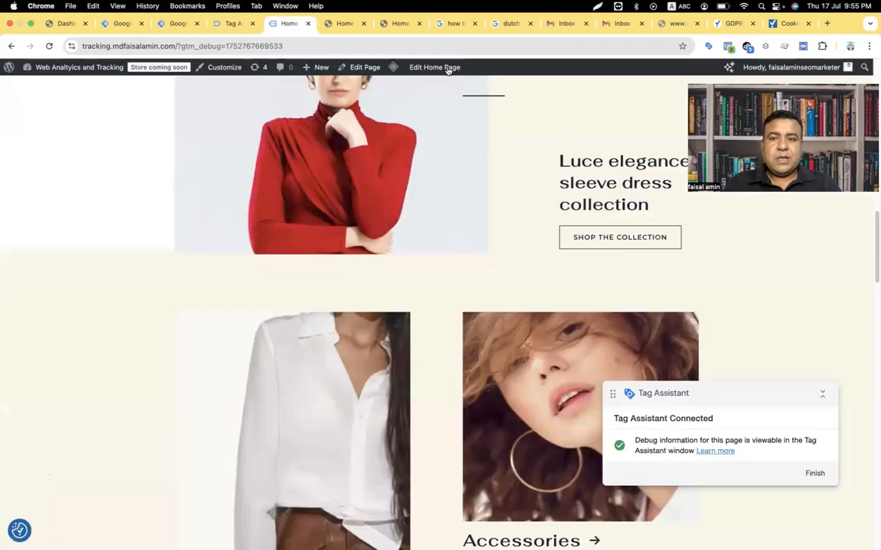
left_click(728, 47)
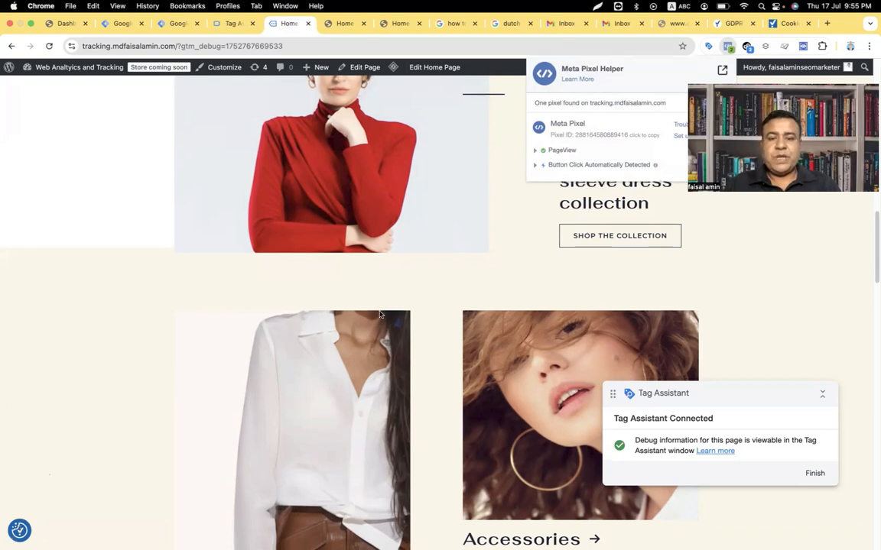
scroll(375, 353, "down", 3)
scroll(375, 353, "up", 15)
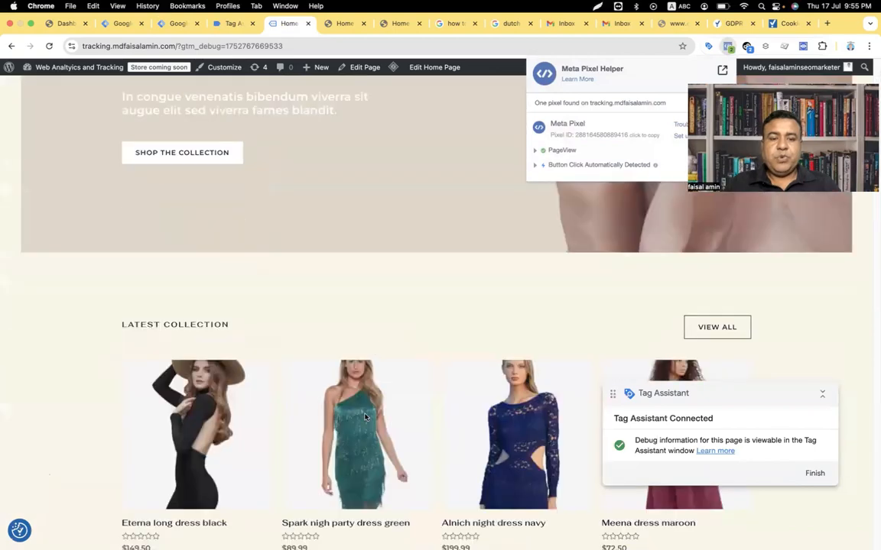
scroll(359, 378, "down", 2)
Step: Open the Spark nigh party dress green page and inspect its ViewContent event details
left_click(359, 378)
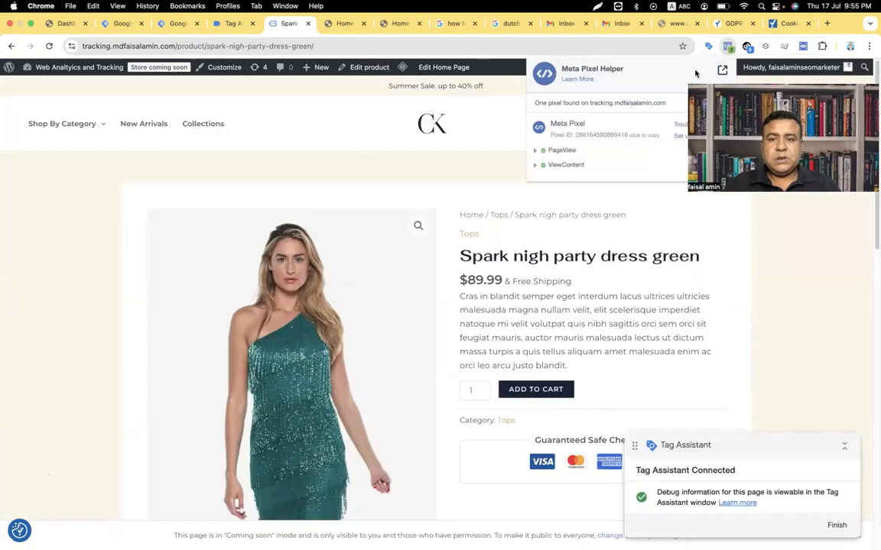
left_click(535, 167)
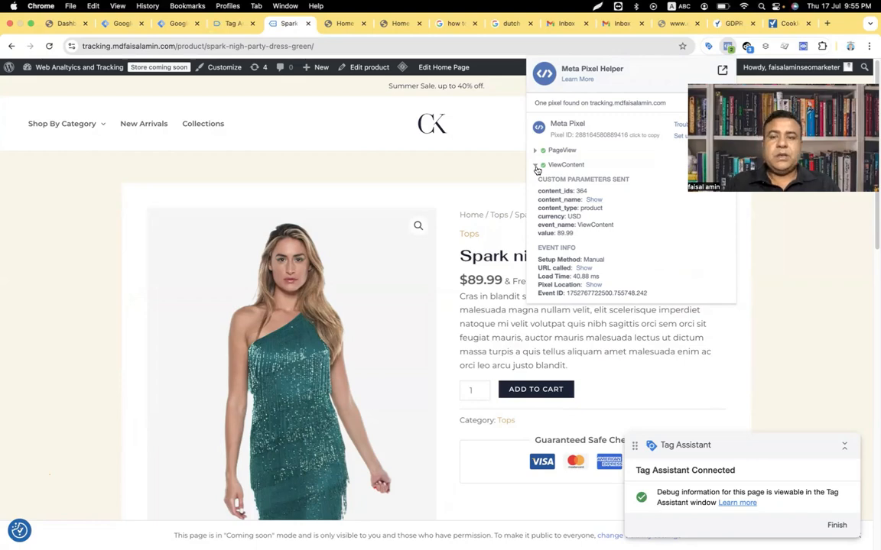
left_click(227, 22)
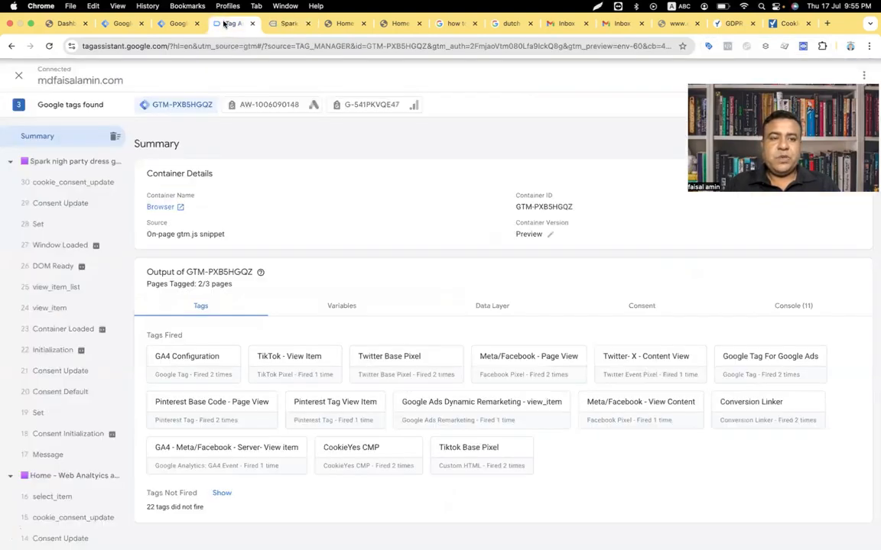
Step: Open Tag Manager's Consent Overview and scroll down to the unconfigured Google Ads tags
left_click(180, 23)
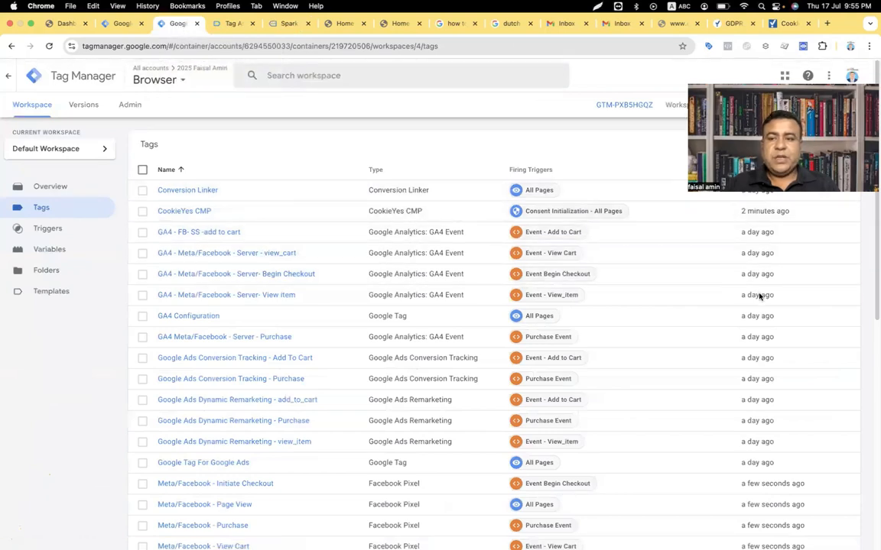
left_click(794, 144)
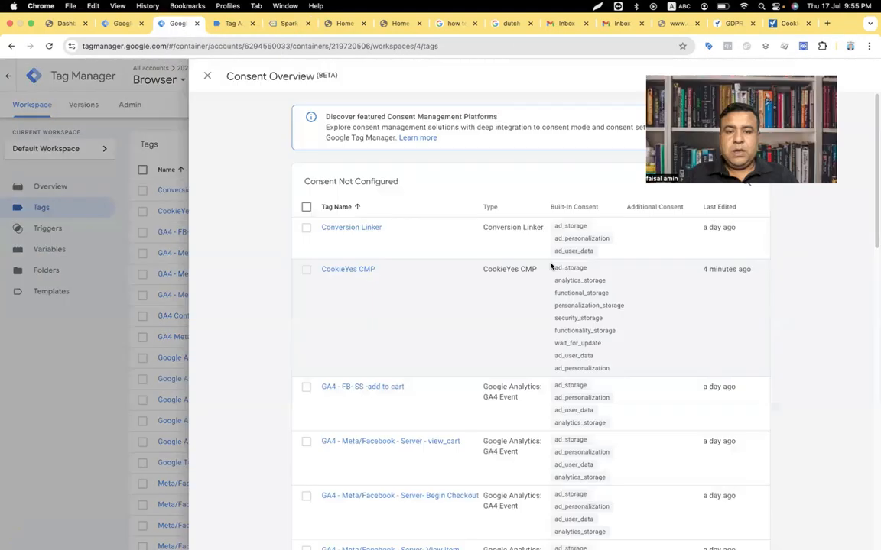
scroll(426, 359, "down", 5)
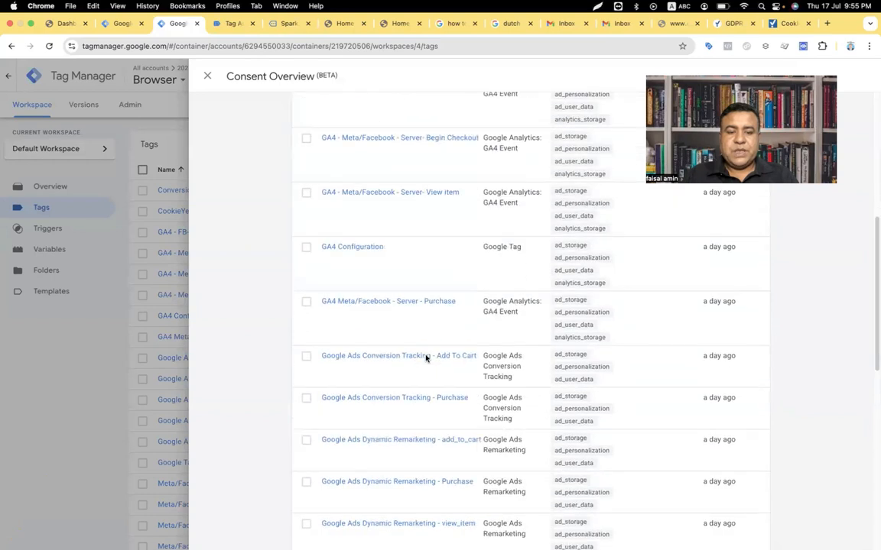
scroll(426, 357, "down", 1)
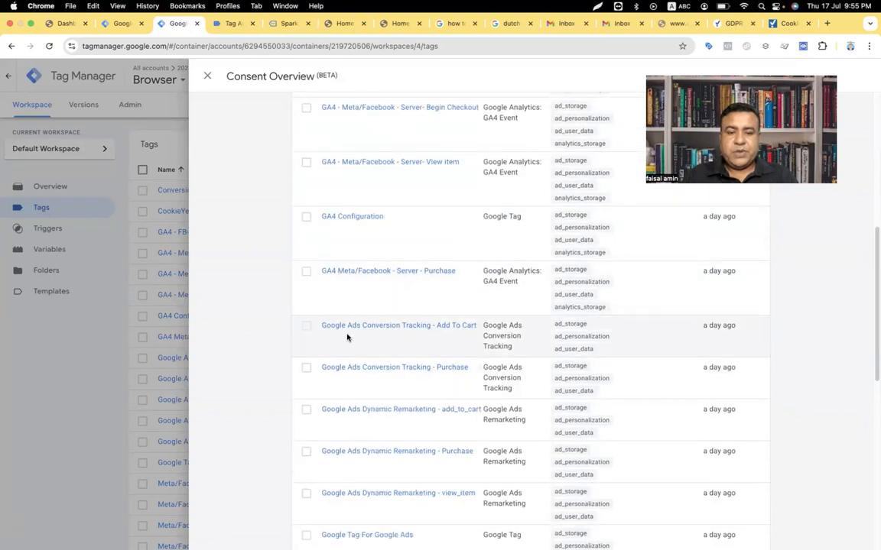
Step: Select the six Google Ads tags, including Add To Cart and Purchase, for consent editing
left_click(306, 326)
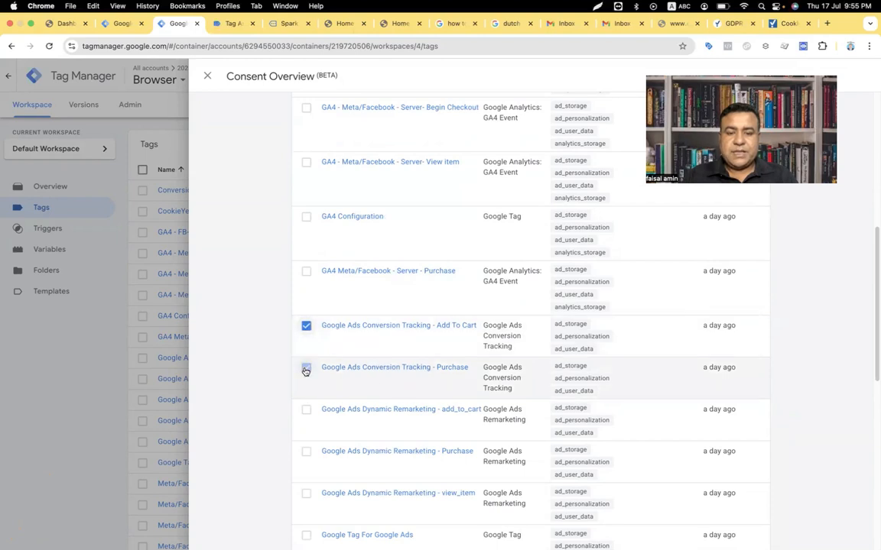
left_click(305, 372)
scroll(306, 372, "down", 2)
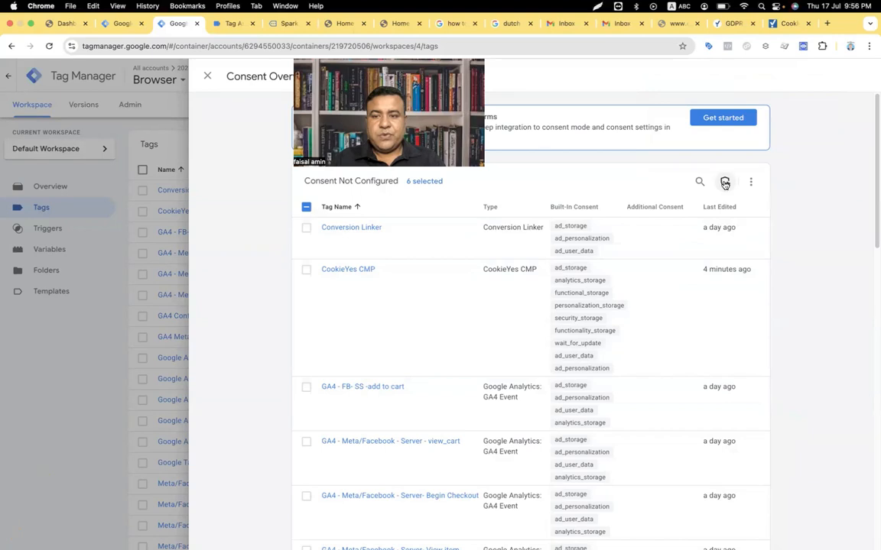
left_click(725, 183)
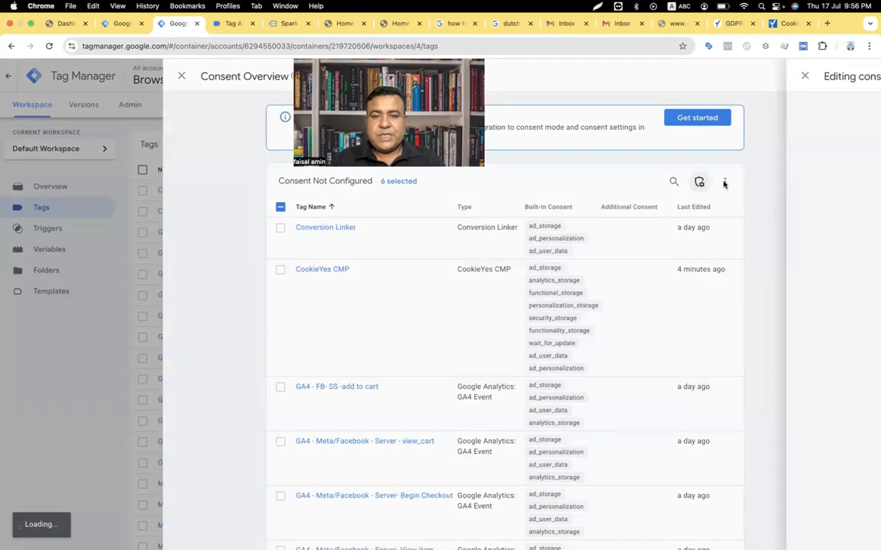
Step: Set the six Google Ads tags to No additional consent required
left_click(314, 186)
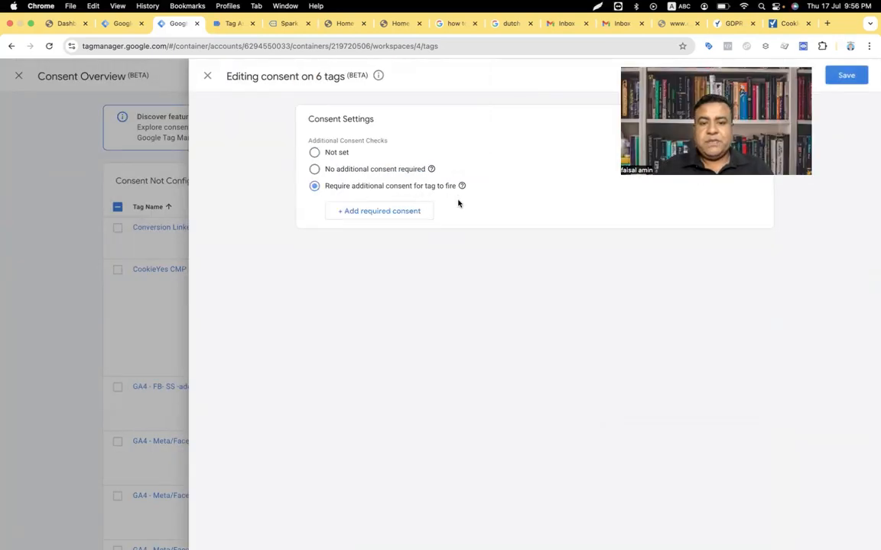
left_click(390, 215)
left_click(379, 214)
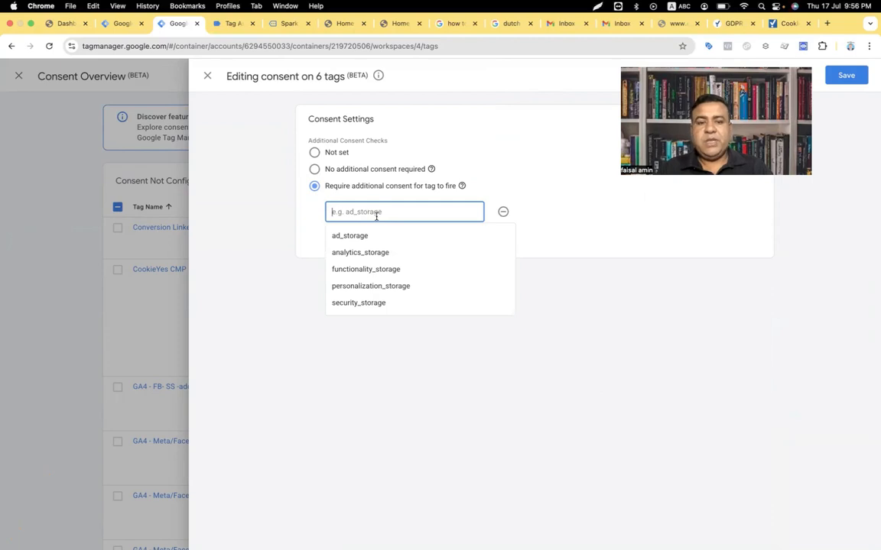
left_click(315, 170)
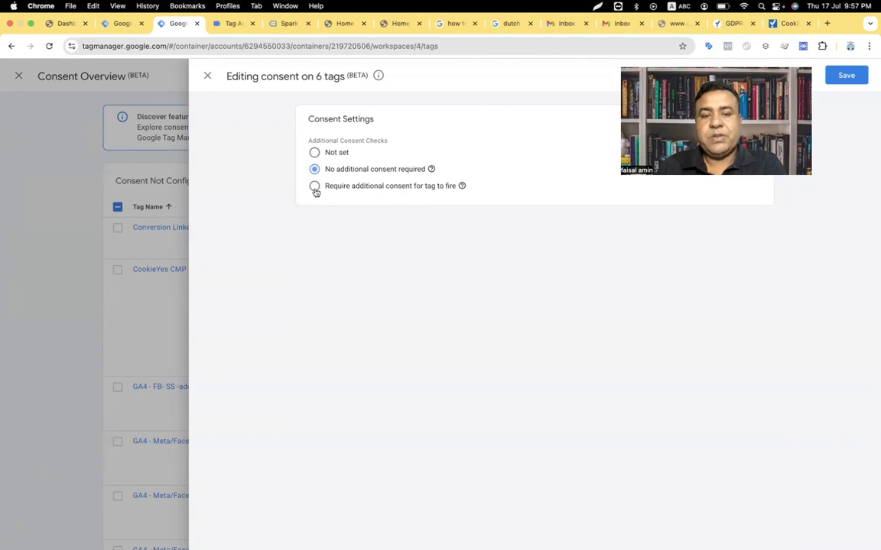
left_click(315, 188)
left_click(380, 218)
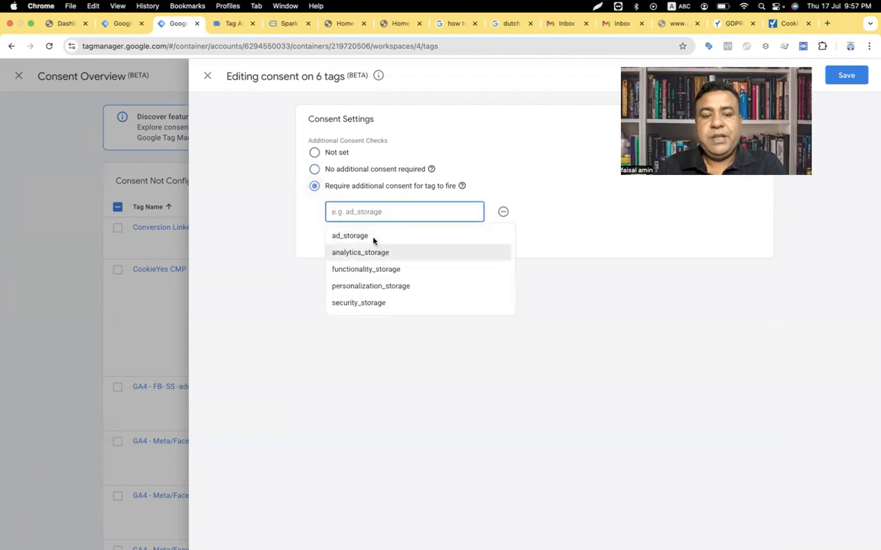
left_click(374, 238)
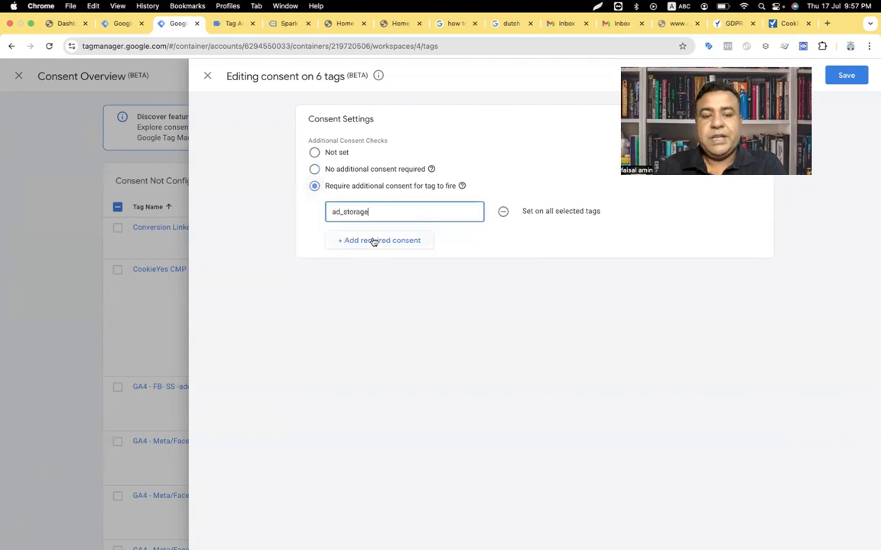
left_click(502, 211)
left_click(314, 170)
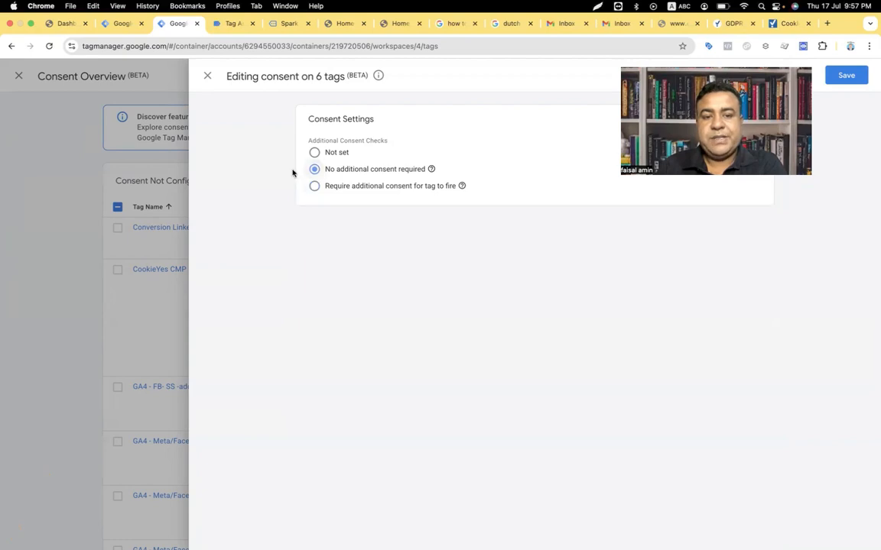
Step: Save the consent settings for the six tags and close Consent Overview
left_click(836, 75)
left_click(541, 193)
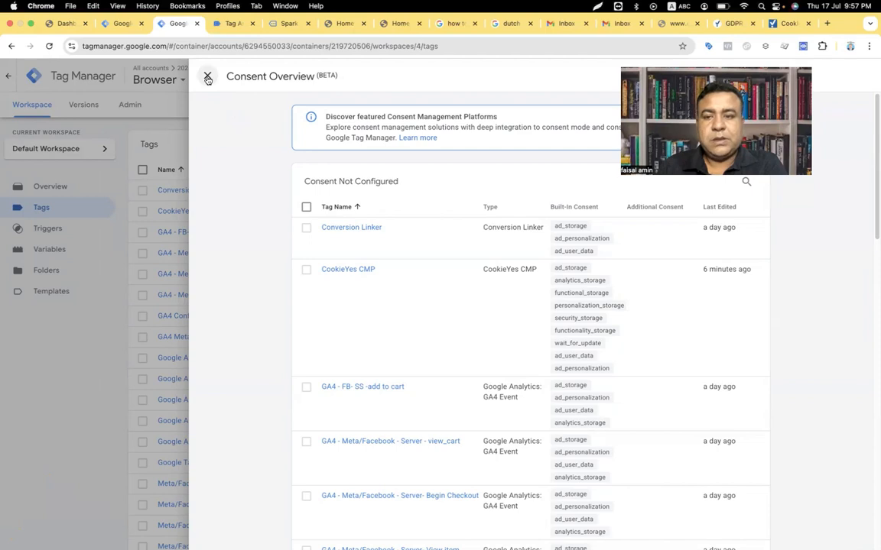
left_click(207, 77)
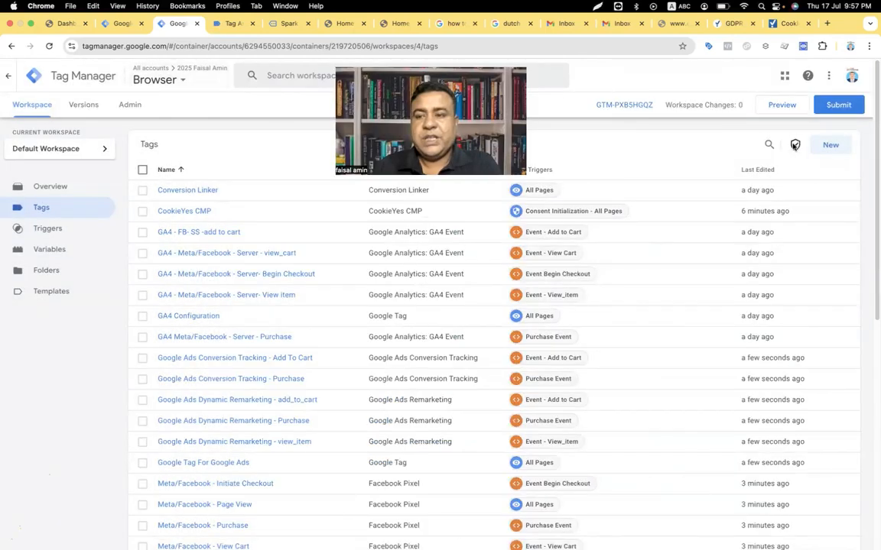
Step: Review Consent Overview to confirm the Google Ads and Meta tags are under Consent Configured
left_click(795, 145)
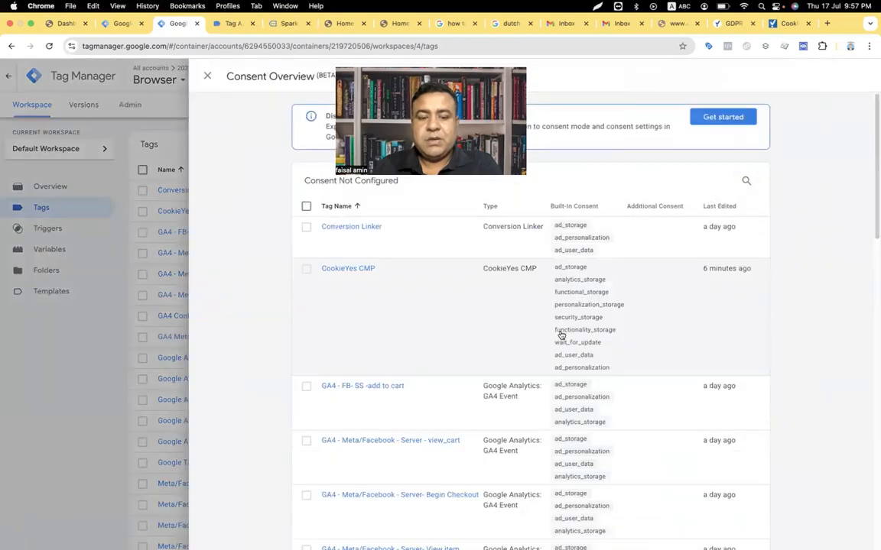
scroll(560, 334, "down", 3)
scroll(561, 335, "down", 15)
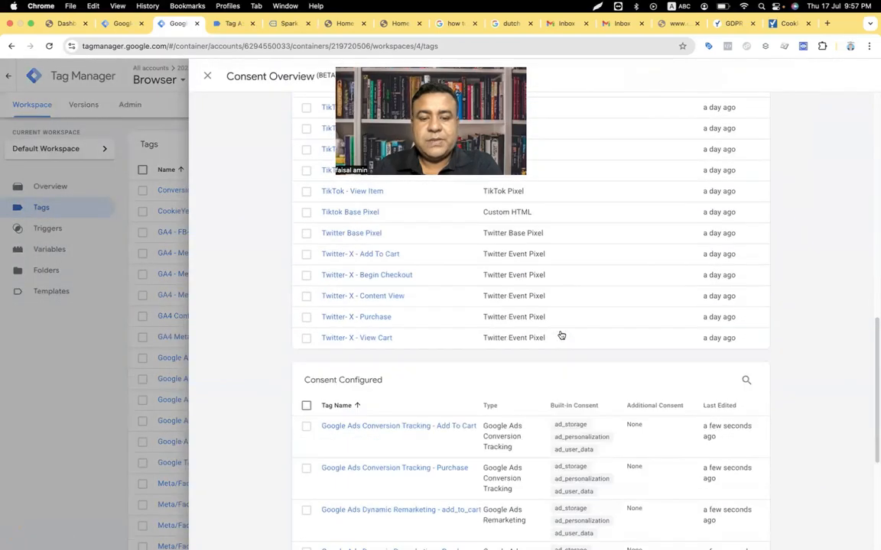
scroll(482, 329, "up", 1)
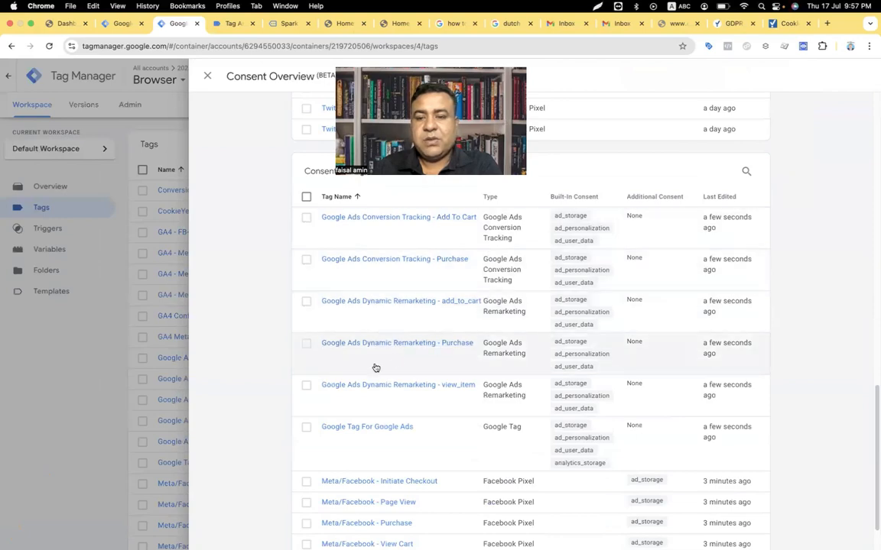
scroll(386, 370, "up", 5)
scroll(399, 372, "down", 5)
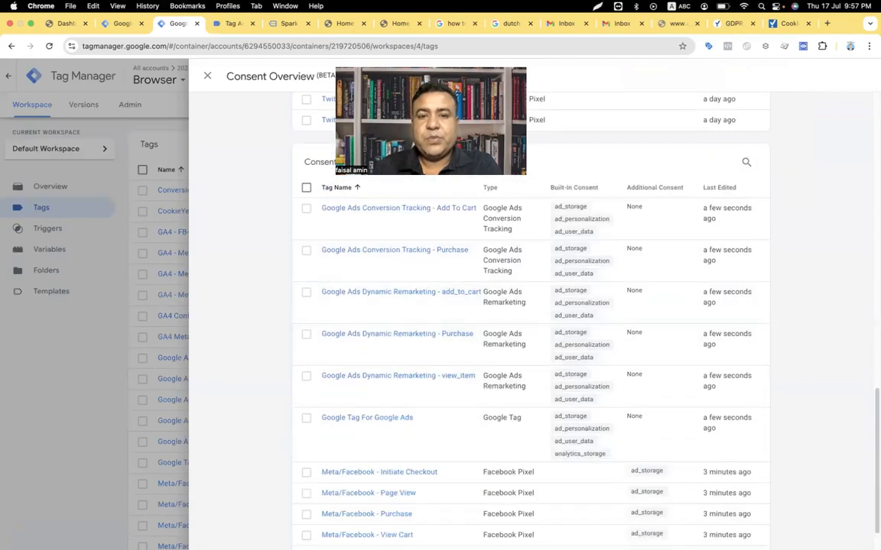
left_click_drag(377, 64, 696, 89)
left_click(207, 76)
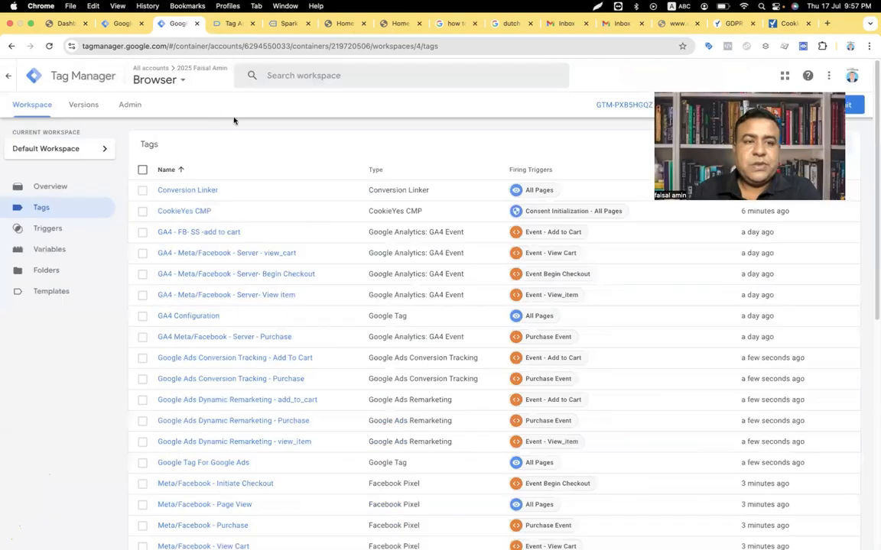
Step: Glance at the store's product page, then launch Preview for the container
left_click(279, 24)
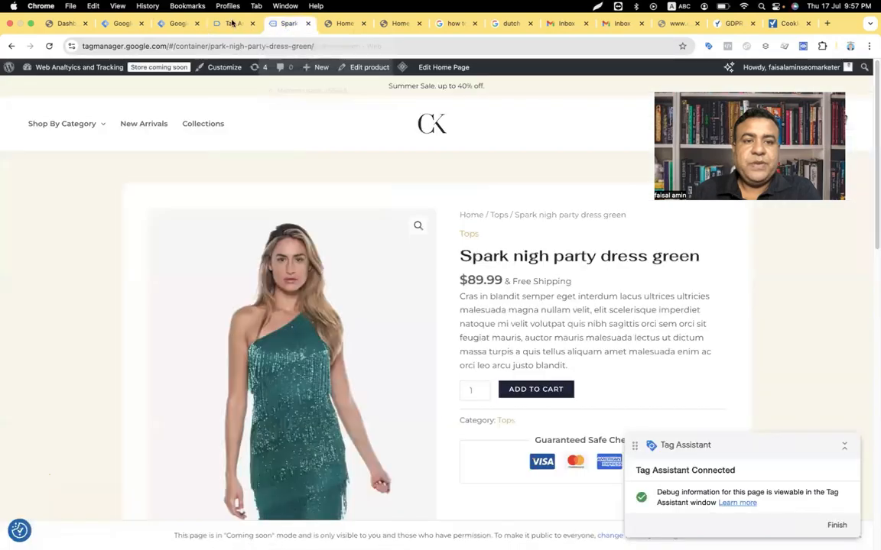
left_click(165, 25)
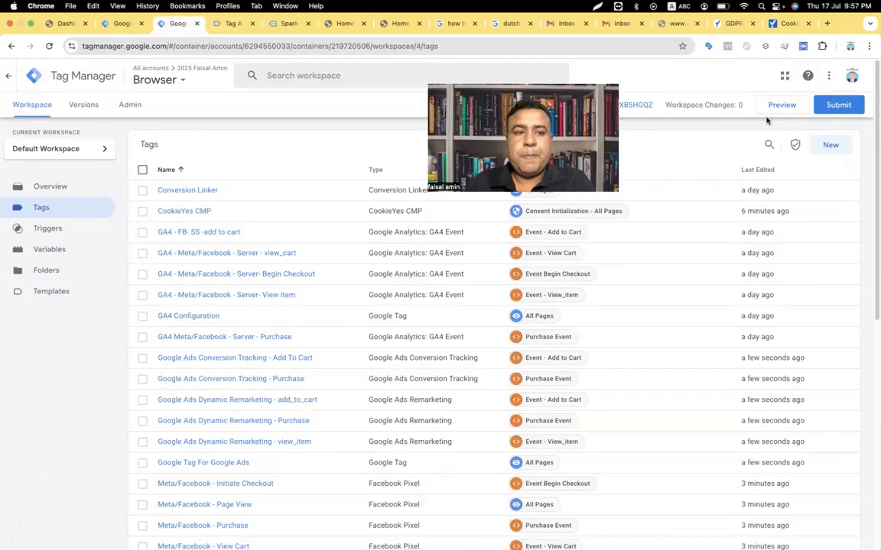
left_click(781, 107)
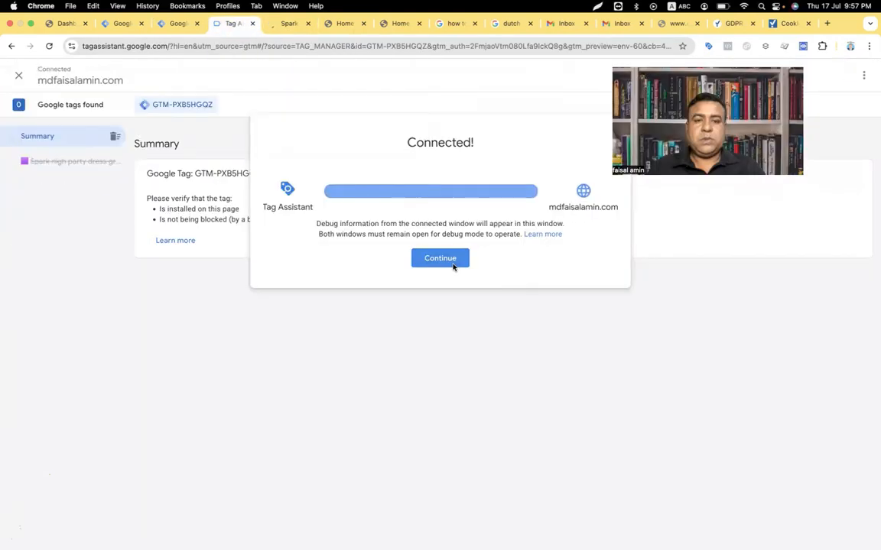
Step: Reject all cookies on the store and open the Spark nigh party dress page
left_click(451, 263)
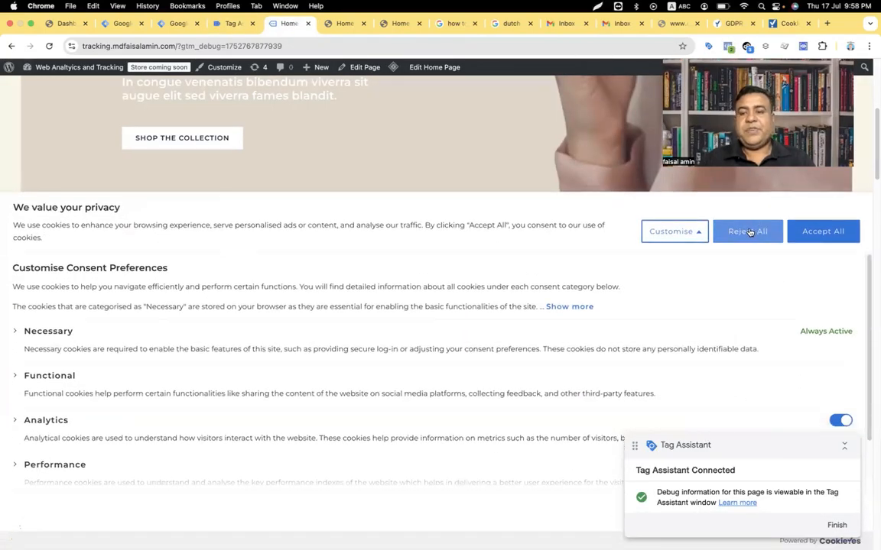
left_click(749, 231)
left_click(233, 23)
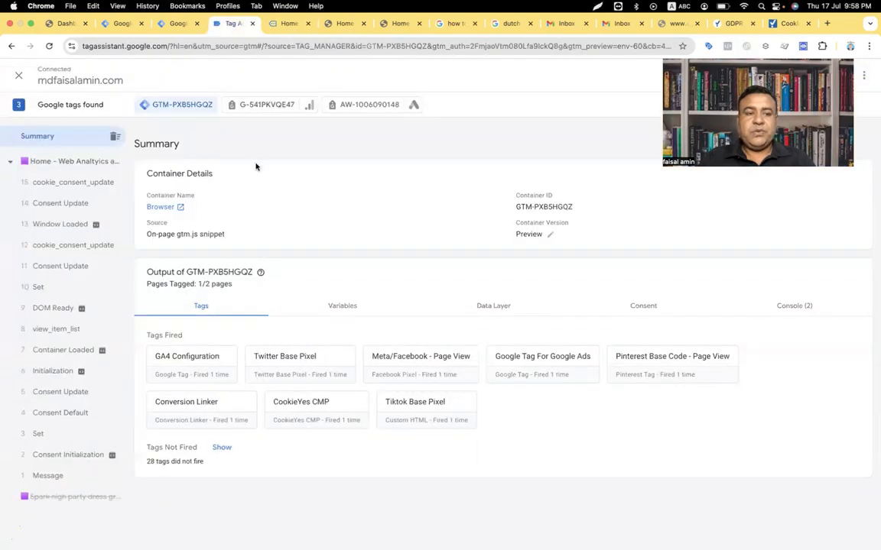
left_click(285, 24)
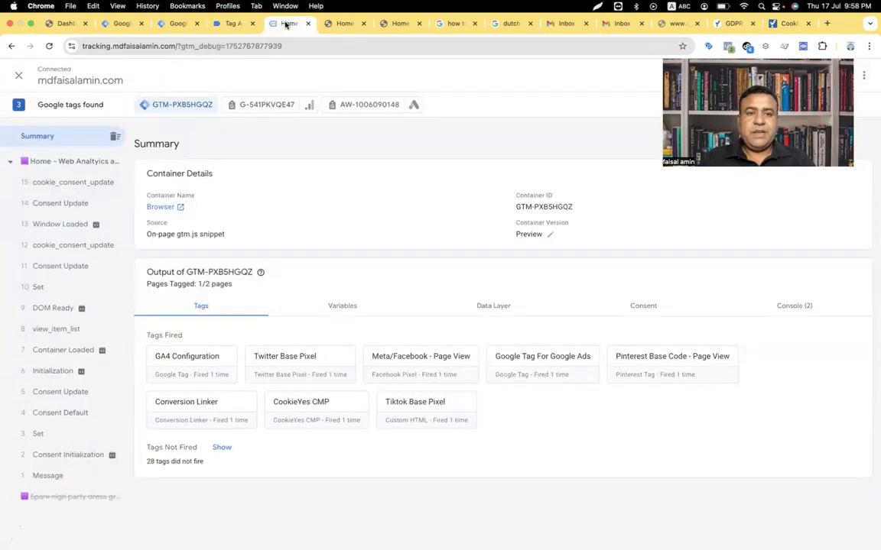
scroll(397, 303, "down", 2)
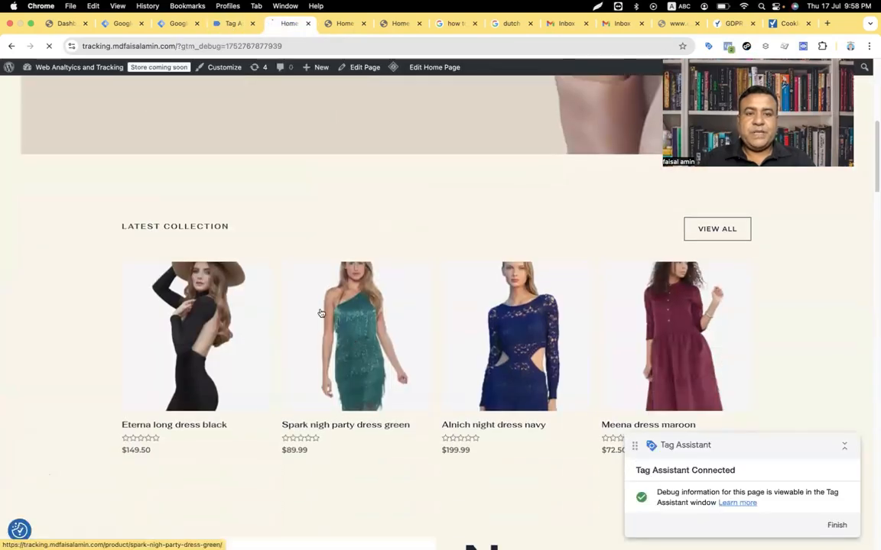
left_click(233, 24)
Step: Check cookie_consent_update's Consent tab shows all types denied except security_storage
left_click(69, 182)
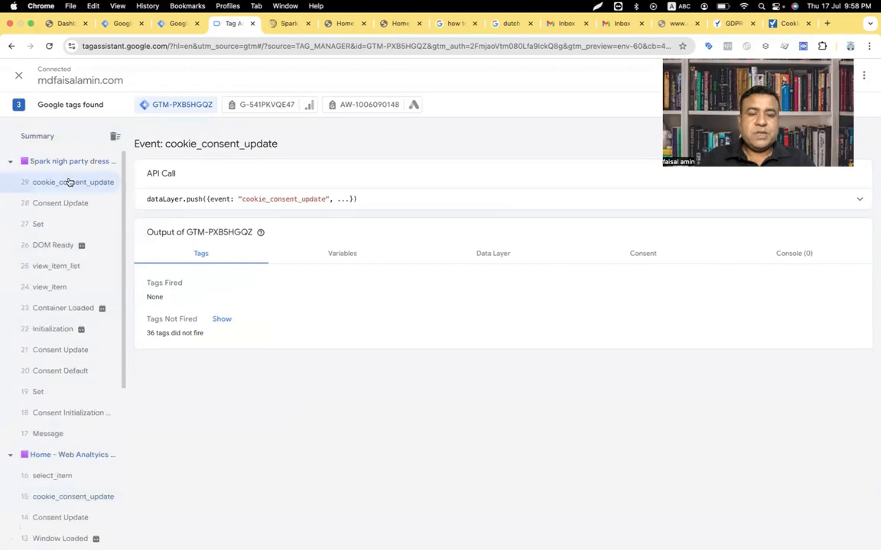
left_click(648, 253)
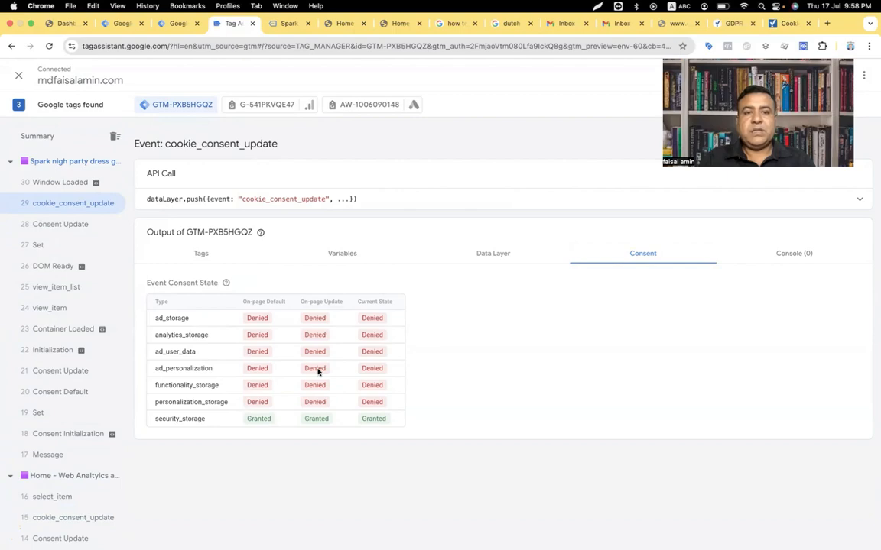
left_click(175, 24)
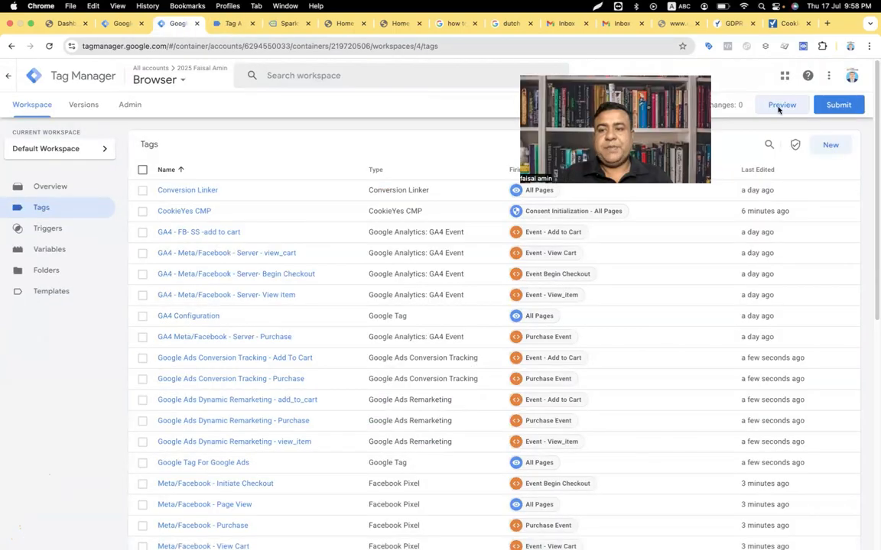
Step: Restart preview and accept all cookies via the reopened cookie banner
left_click(778, 108)
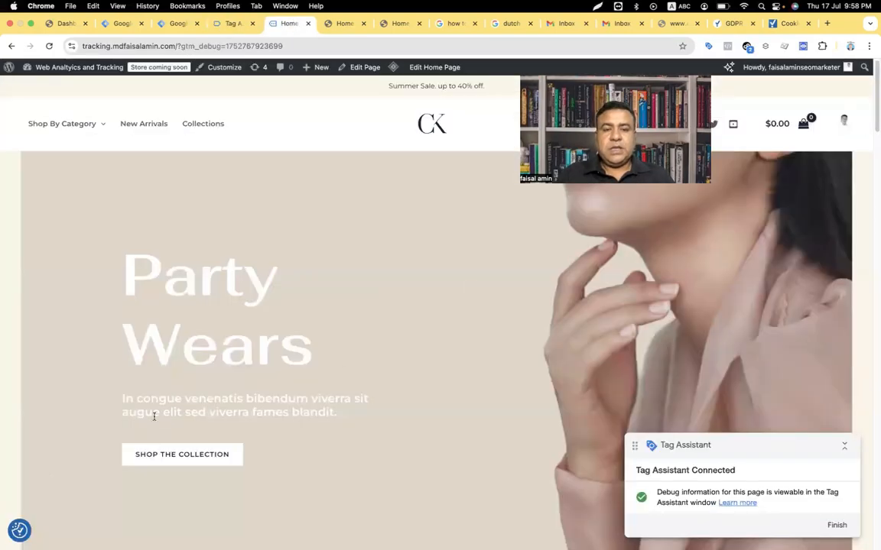
left_click(19, 529)
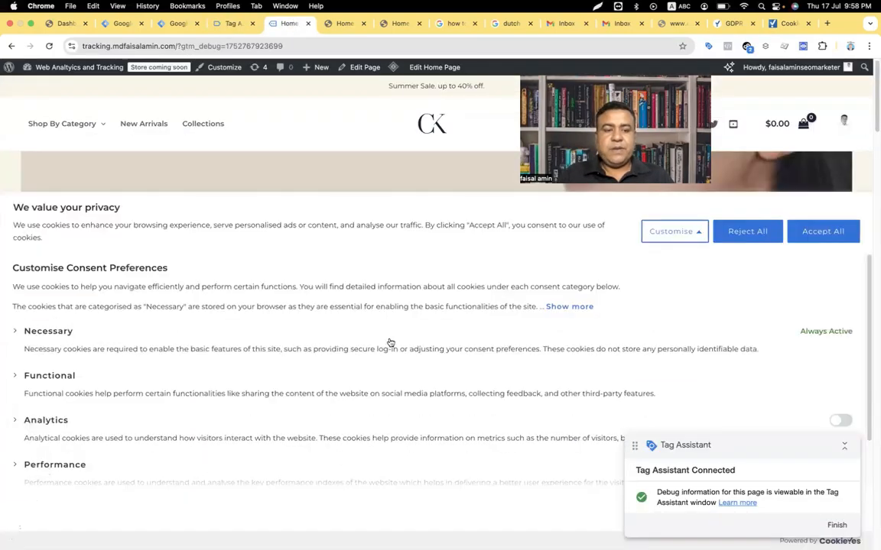
left_click(817, 234)
scroll(317, 273, "down", 5)
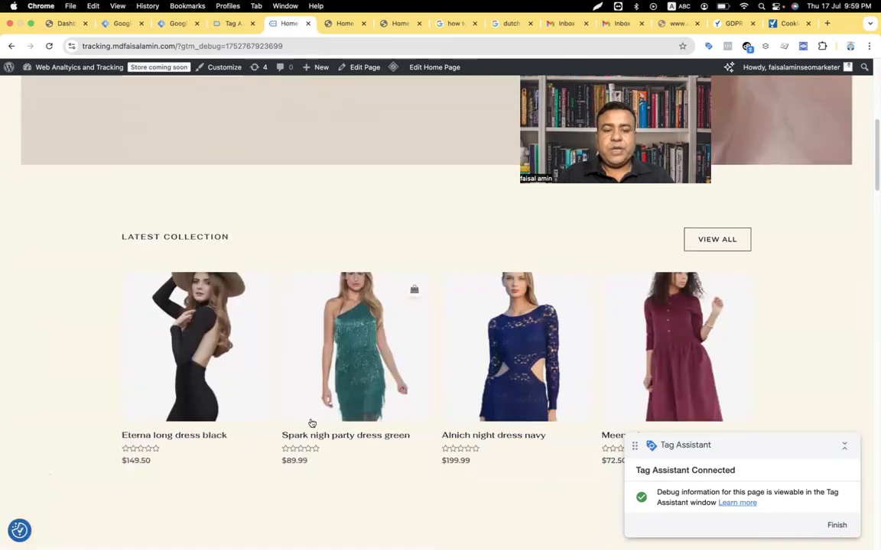
Step: Confirm cookie_consent_update's Consent tab shows every consent type Granted, then revisit the dress page
left_click(232, 24)
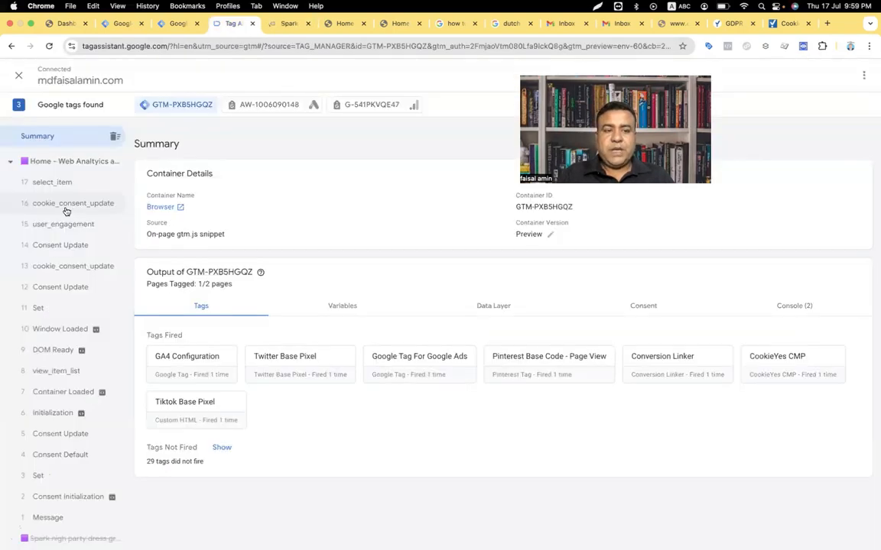
left_click(66, 206)
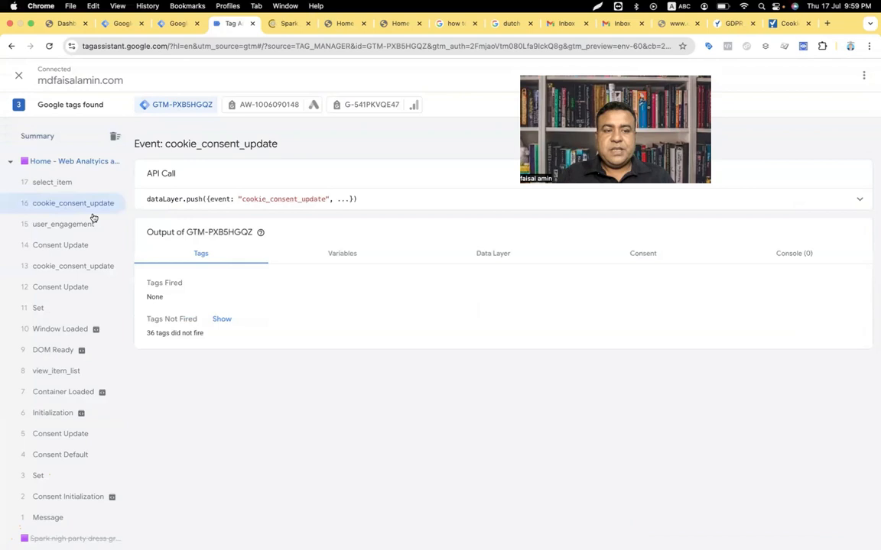
left_click(644, 255)
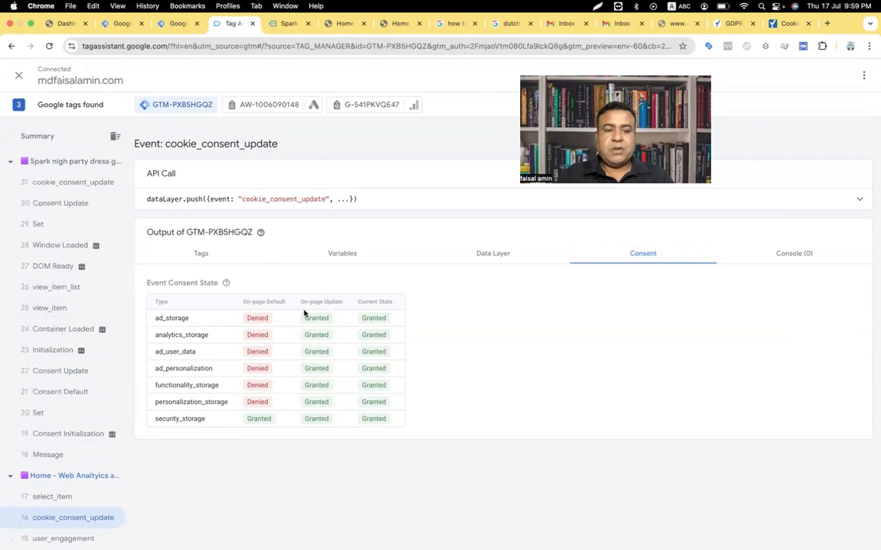
left_click(289, 25)
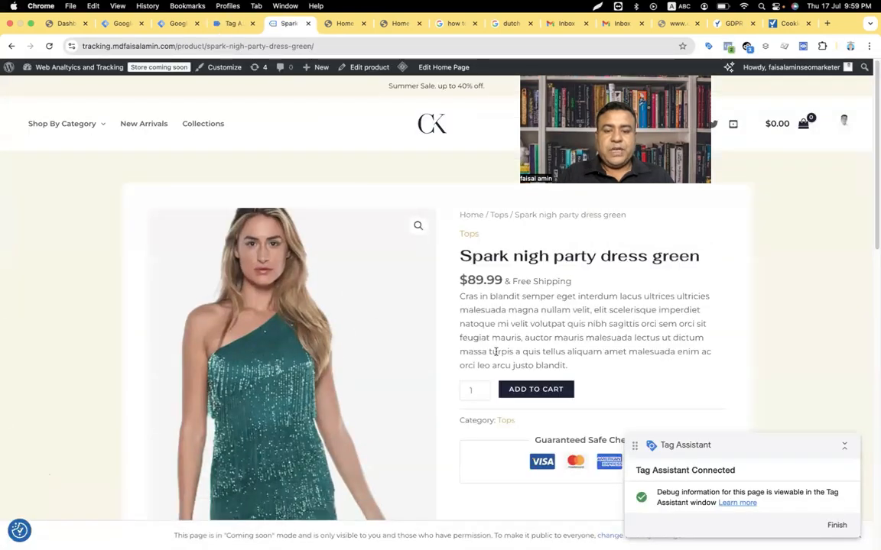
scroll(496, 351, "down", 1)
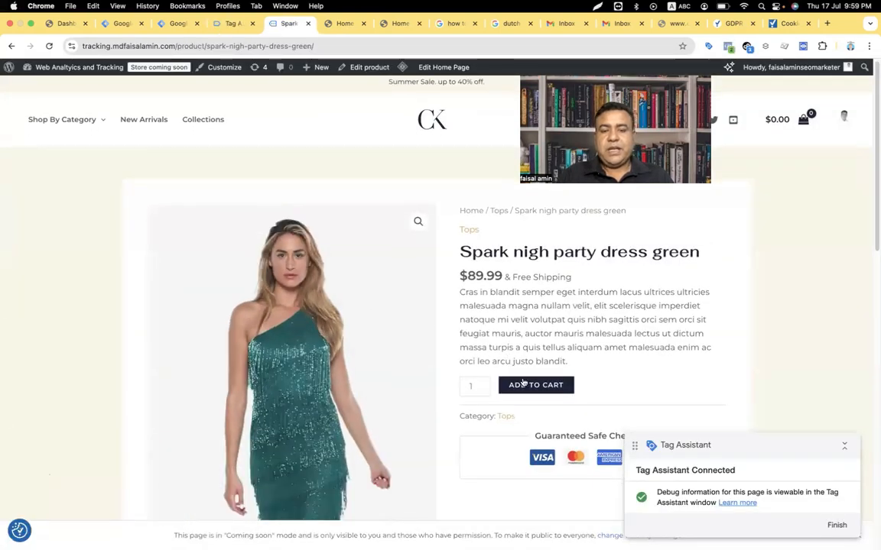